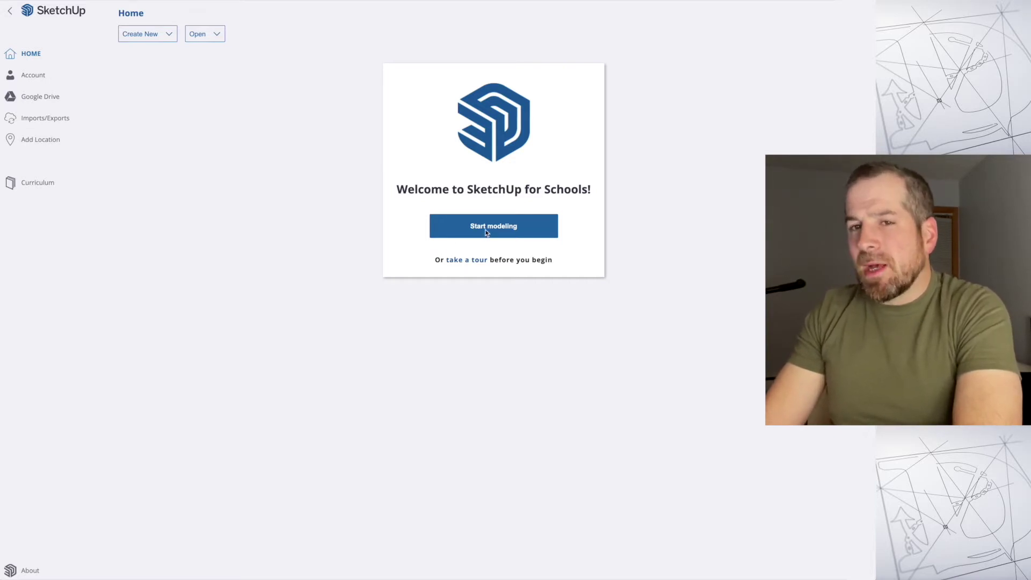
# Step: Start a new model from the welcome dialog
pyautogui.click(485, 231)
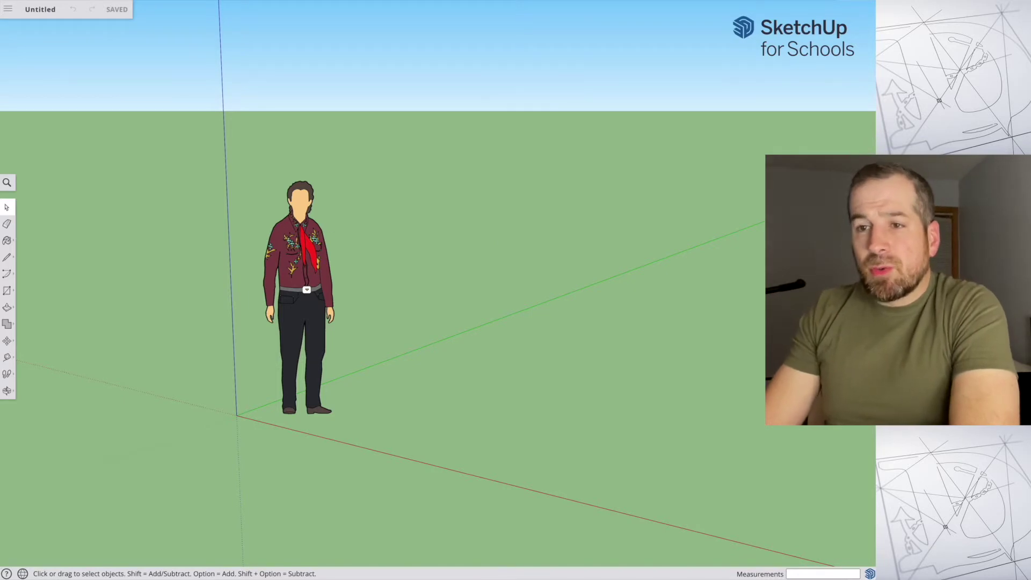
# Step: Draw an irregular closed outline of straight lines beside the figure with the Line tool, ending at its starting point
pyautogui.click(9, 259)
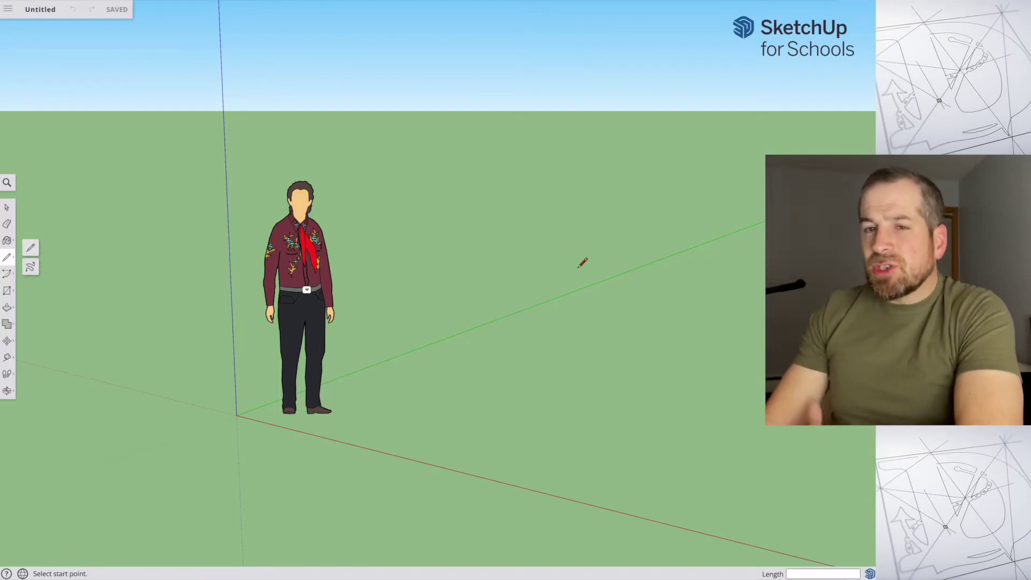
pyautogui.click(396, 407)
pyautogui.click(367, 338)
pyautogui.click(438, 290)
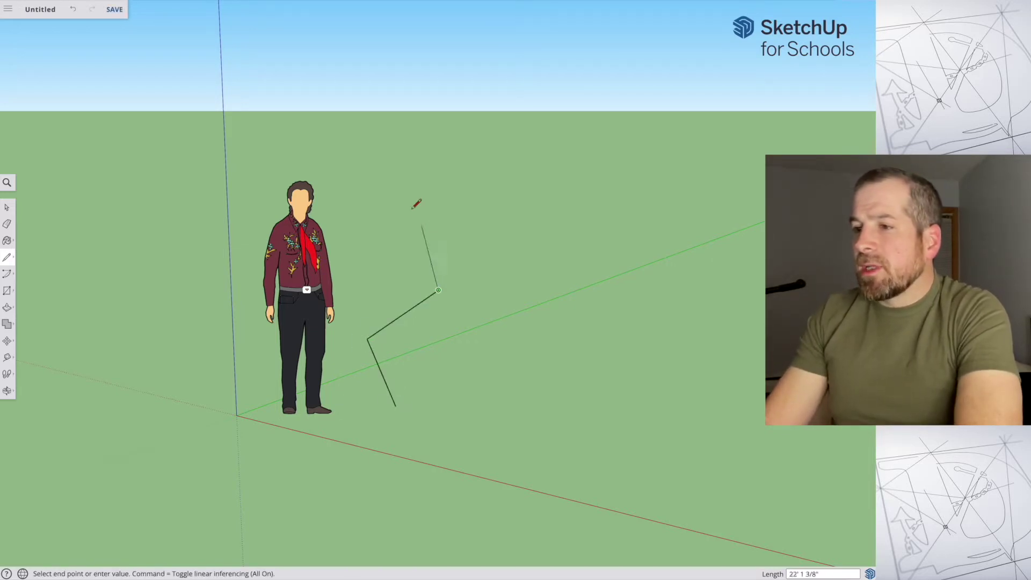
pyautogui.click(411, 208)
pyautogui.click(629, 304)
pyautogui.click(649, 353)
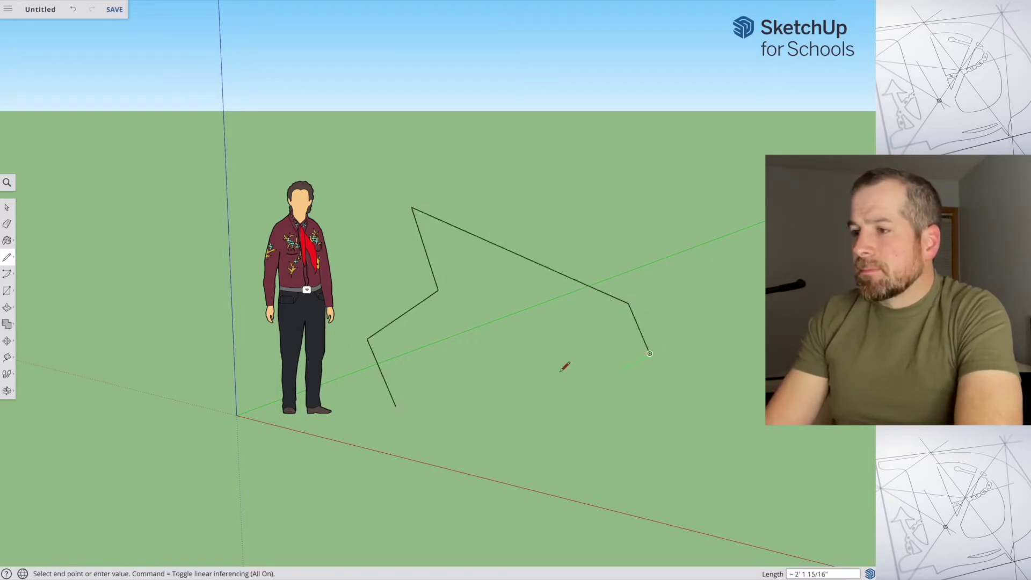
pyautogui.click(509, 382)
pyautogui.click(550, 442)
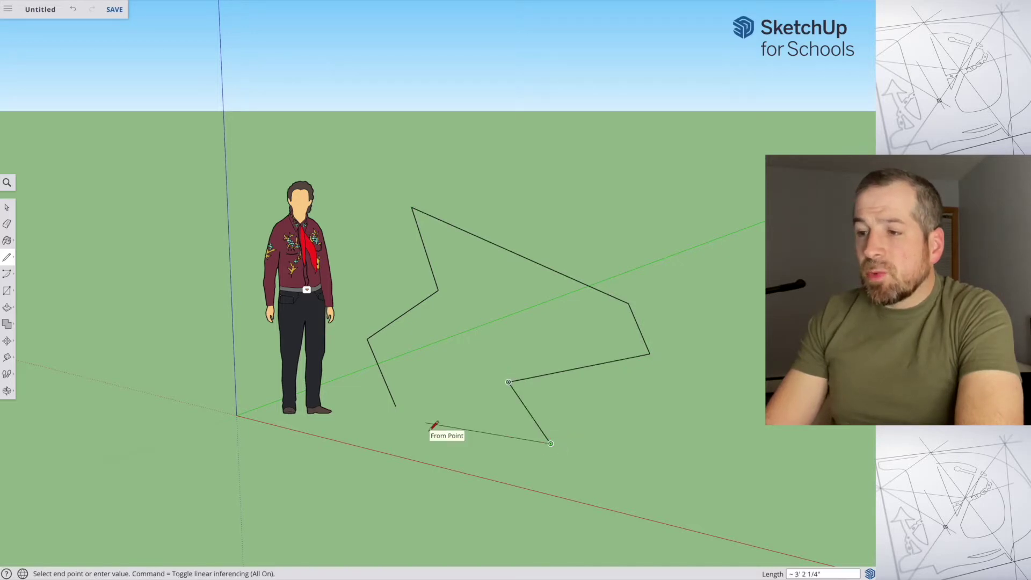
pyautogui.click(425, 423)
pyautogui.click(425, 398)
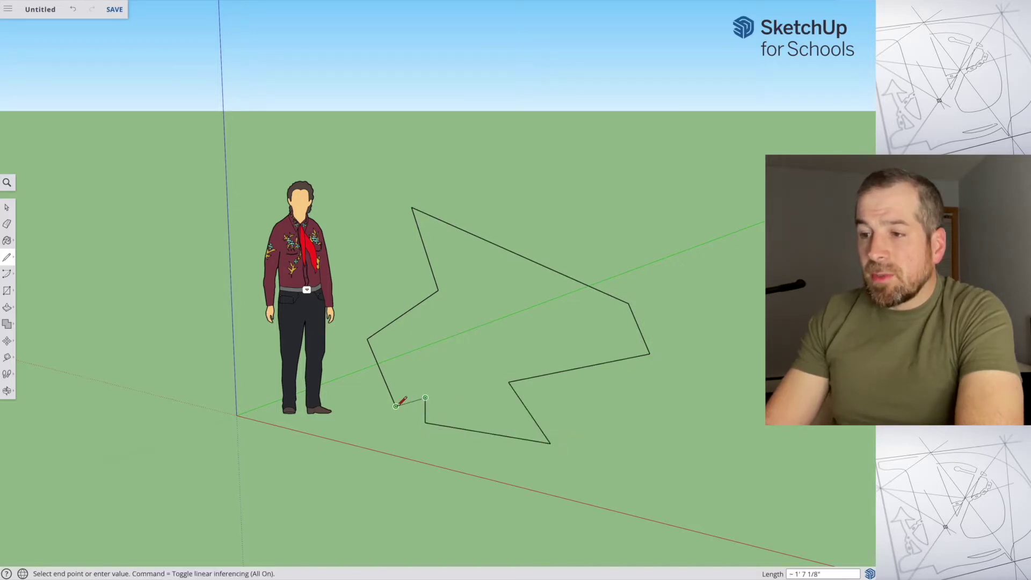
pyautogui.click(396, 406)
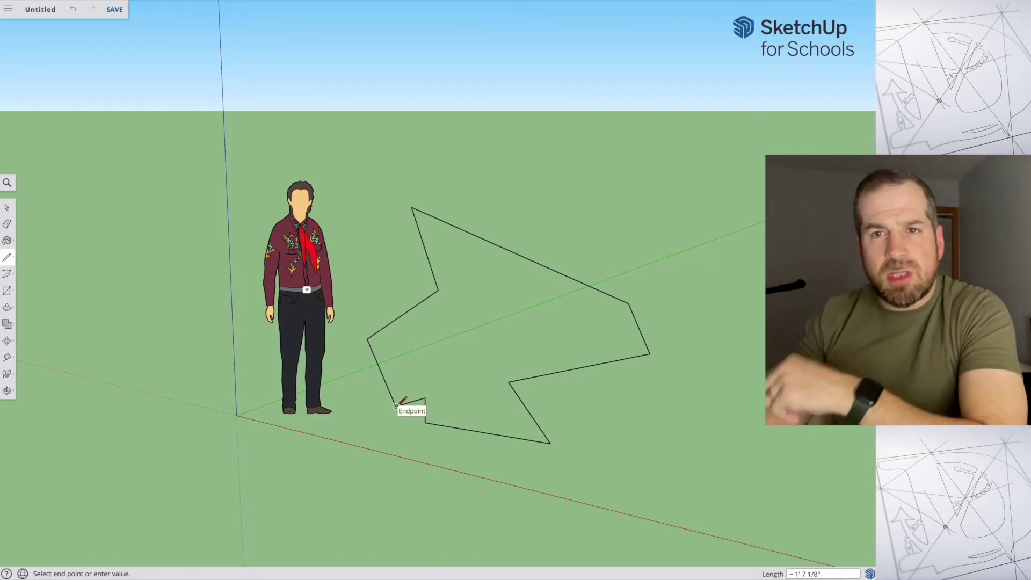
pyautogui.click(396, 406)
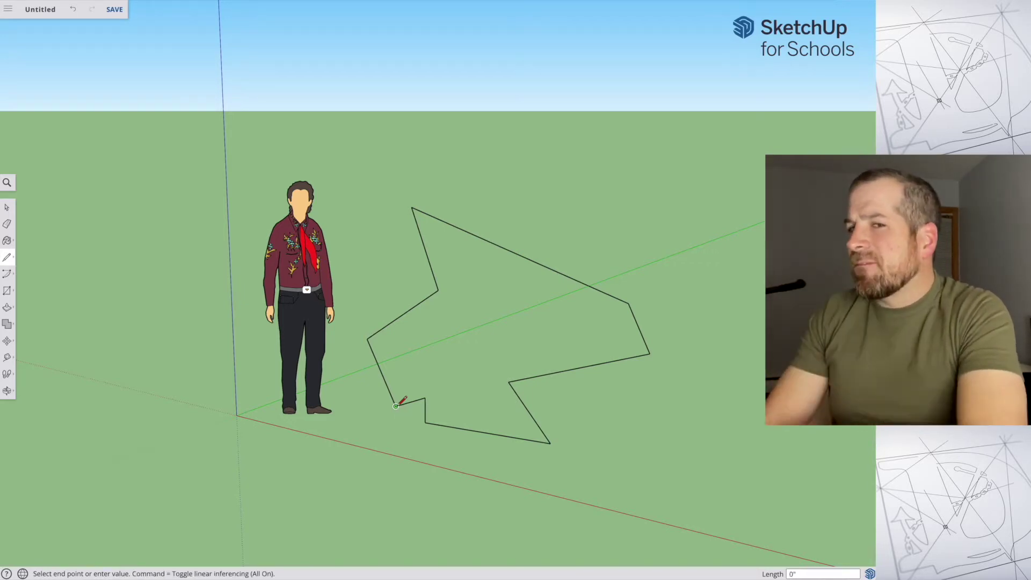
# Step: Inspect the irregular outline from other angles and undo all of its lines
pyautogui.press('o')
pyautogui.moveTo(524, 338); pyautogui.dragTo(502, 340)
pyautogui.moveTo(504, 341); pyautogui.dragTo(261, 316, button='middle')
pyautogui.click(235, 364)
pyautogui.moveTo(422, 325); pyautogui.dragTo(648, 362, button='middle')
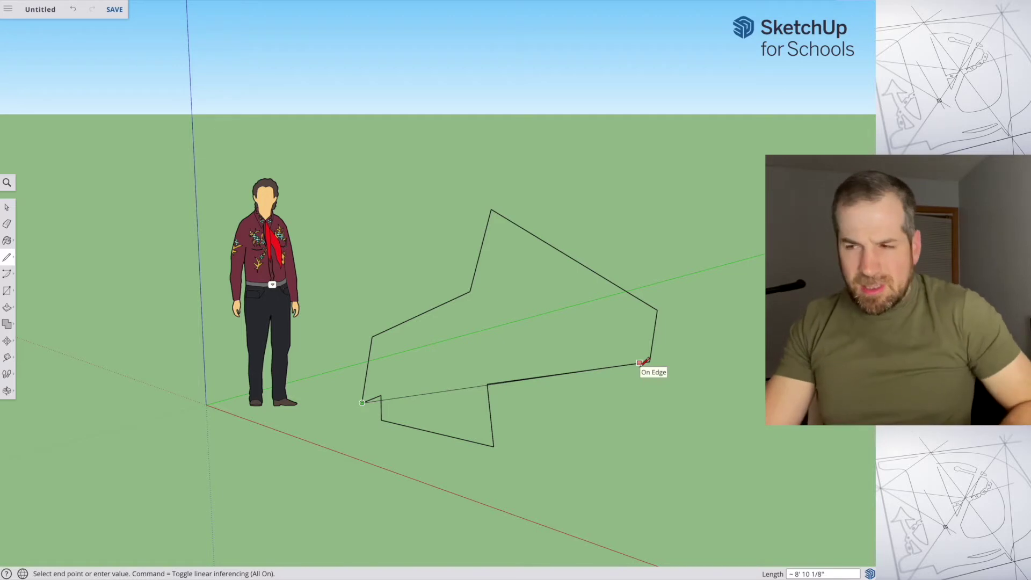
pyautogui.hotkey('ctrl', 'z')
pyautogui.hotkey('ctrl', 'z')
pyautogui.hotkey('ctrl', 'z')
pyautogui.hotkey('ctrl', 'z')
pyautogui.hotkey('ctrl', 'z')
pyautogui.hotkey('ctrl', 'z')
pyautogui.hotkey('ctrl', 'z')
pyautogui.hotkey('ctrl', 'z')
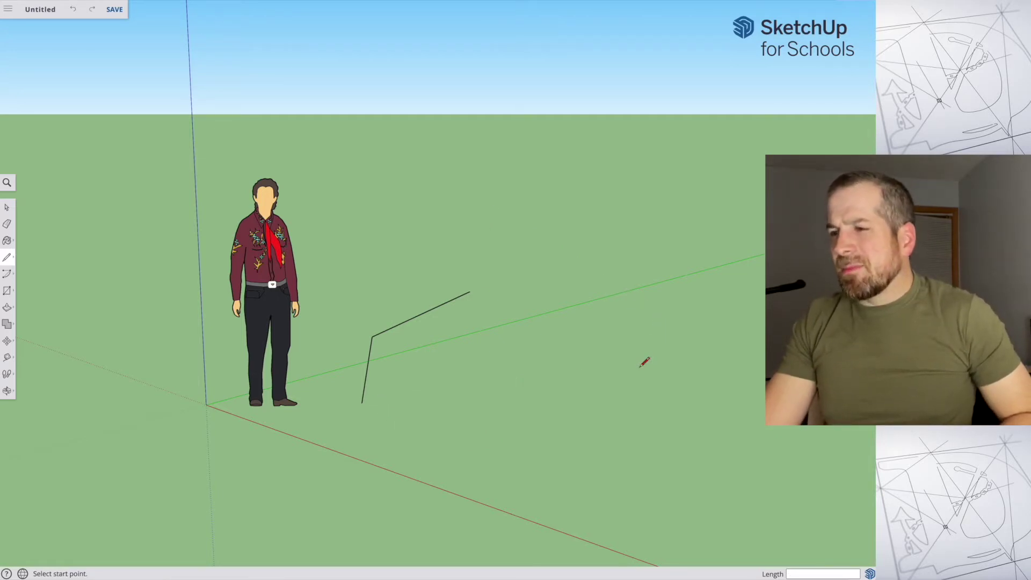
pyautogui.hotkey('ctrl', 'z')
# Step: Draw a second closed outline of eight straight lines beside the figure, including a stepped upper corner
pyautogui.moveTo(556, 362); pyautogui.dragTo(314, 438, button='middle')
pyautogui.click(416, 410)
pyautogui.click(363, 373)
pyautogui.click(374, 244)
pyautogui.click(426, 246)
pyautogui.click(425, 212)
pyautogui.click(576, 215)
pyautogui.click(636, 371)
pyautogui.click(440, 427)
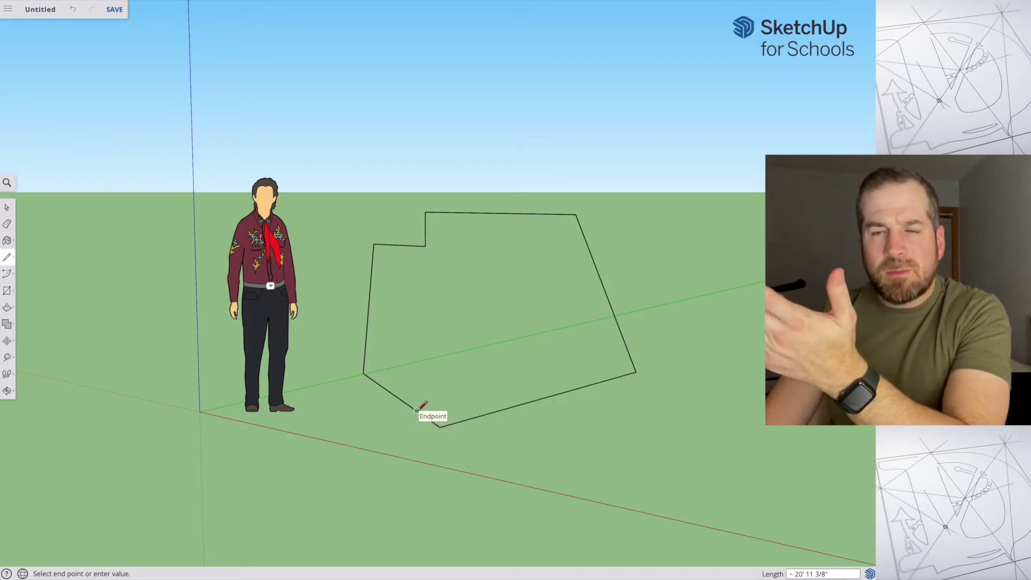
pyautogui.click(416, 411)
# Step: Inspect the second outline from several angles and undo all of its lines
pyautogui.moveTo(531, 362)
pyautogui.mouseDown(button='middle')
pyautogui.moveTo(352, 357)
pyautogui.moveTo(611, 362)
pyautogui.moveTo(720, 347)
pyautogui.moveTo(555, 329)
pyautogui.moveTo(557, 342)
pyautogui.moveTo(519, 357)
pyautogui.mouseUp(button='middle')
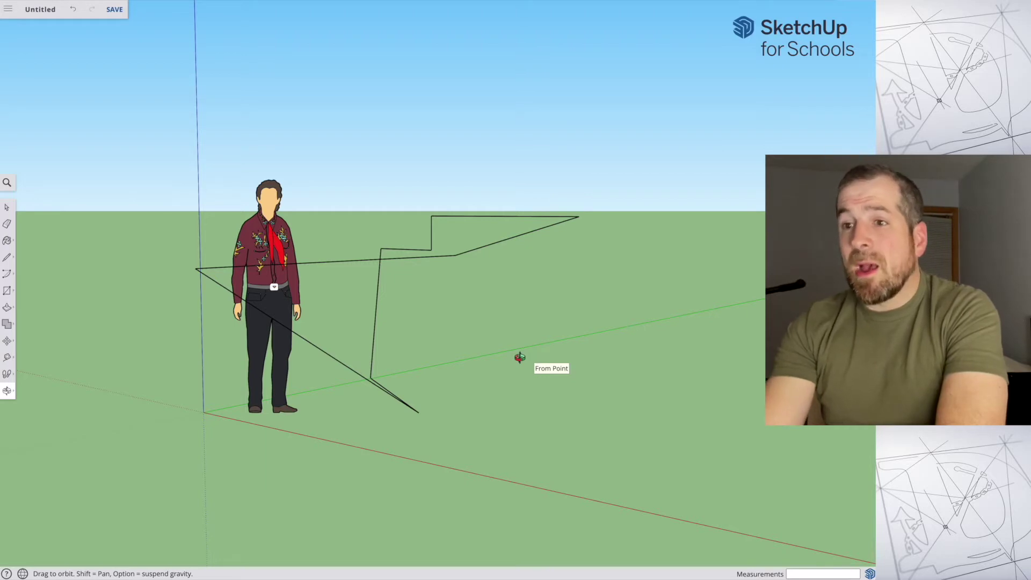
pyautogui.moveTo(520, 357)
pyautogui.mouseDown()
pyautogui.moveTo(356, 373)
pyautogui.moveTo(423, 372)
pyautogui.mouseUp()
pyautogui.moveTo(424, 372); pyautogui.dragTo(344, 317, button='middle')
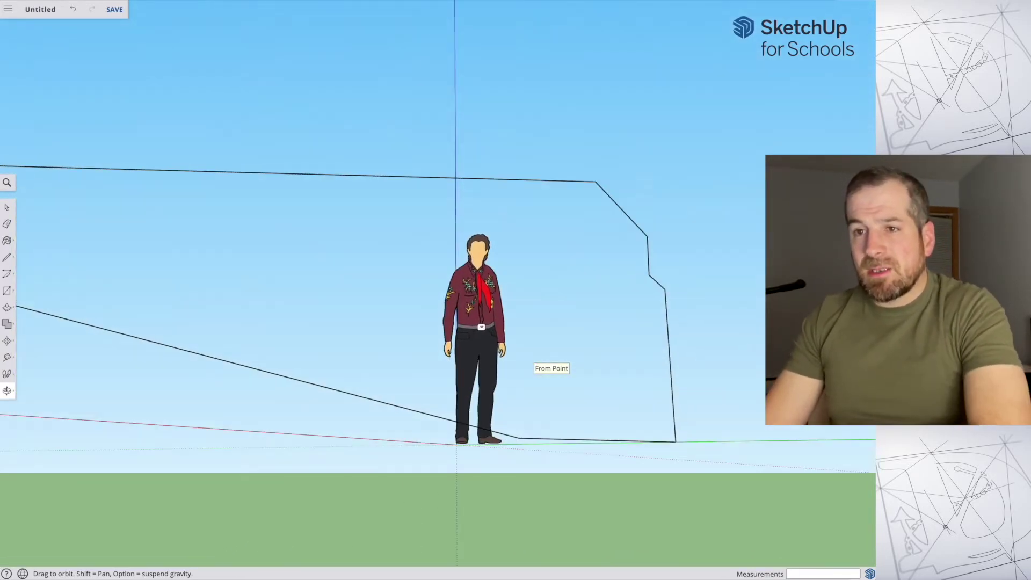
pyautogui.click(7, 258)
pyautogui.moveTo(328, 368); pyautogui.dragTo(589, 397, button='middle')
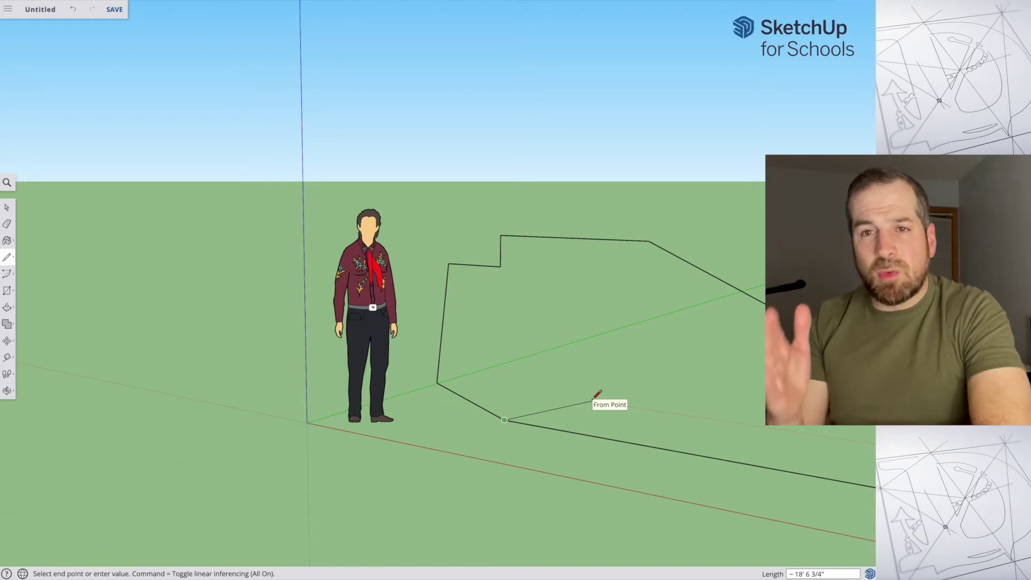
pyautogui.hotkey('ctrl', 'z')
pyautogui.hotkey('ctrl', 'z')
pyautogui.hotkey('ctrl', 'z')
pyautogui.hotkey('ctrl', 'z')
pyautogui.hotkey('ctrl', 'z')
pyautogui.hotkey('ctrl', 'z')
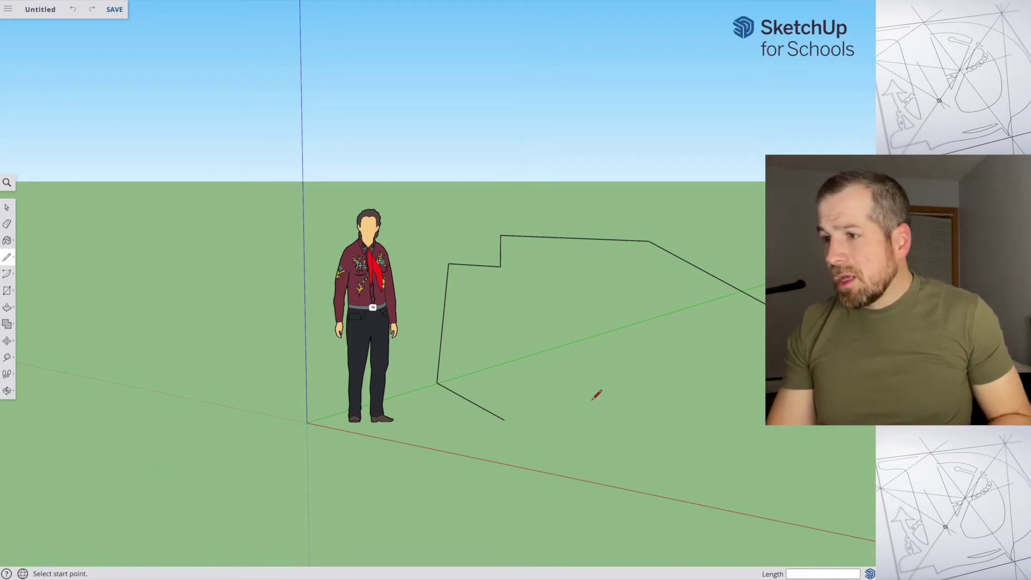
pyautogui.hotkey('ctrl', 'z')
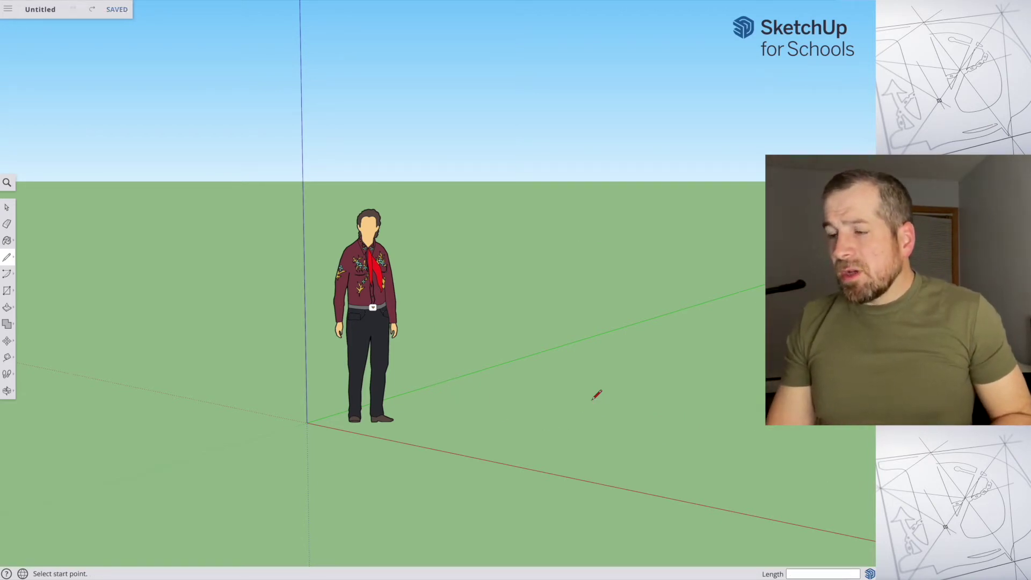
# Step: Draw a closed rectangle about 3'8" by 3'2" flat on the ground, using lines along the green and red axes
pyautogui.moveTo(534, 375); pyautogui.dragTo(590, 279, button='middle')
pyautogui.moveTo(569, 168); pyautogui.dragTo(545, 262, button='middle')
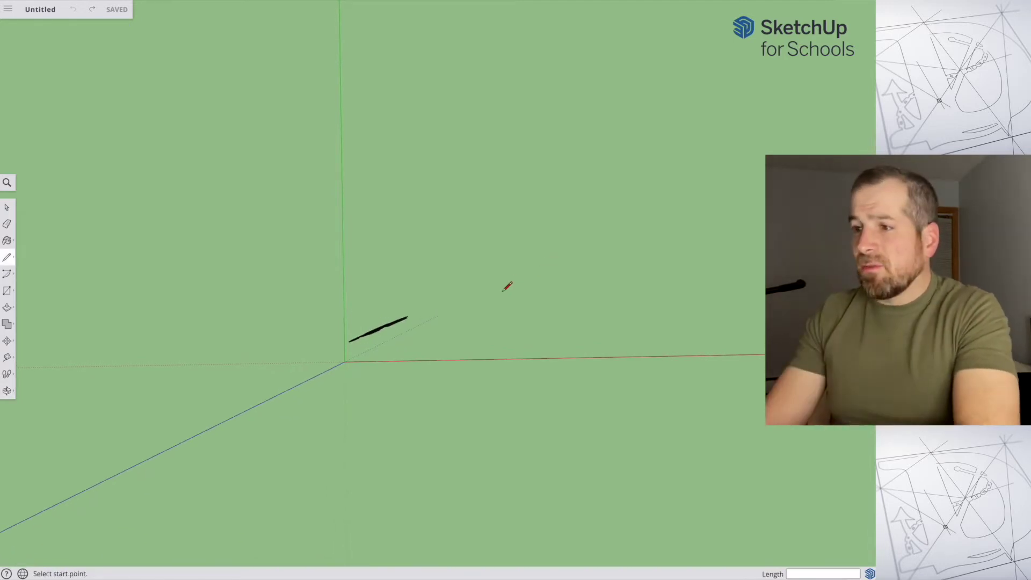
pyautogui.click(446, 316)
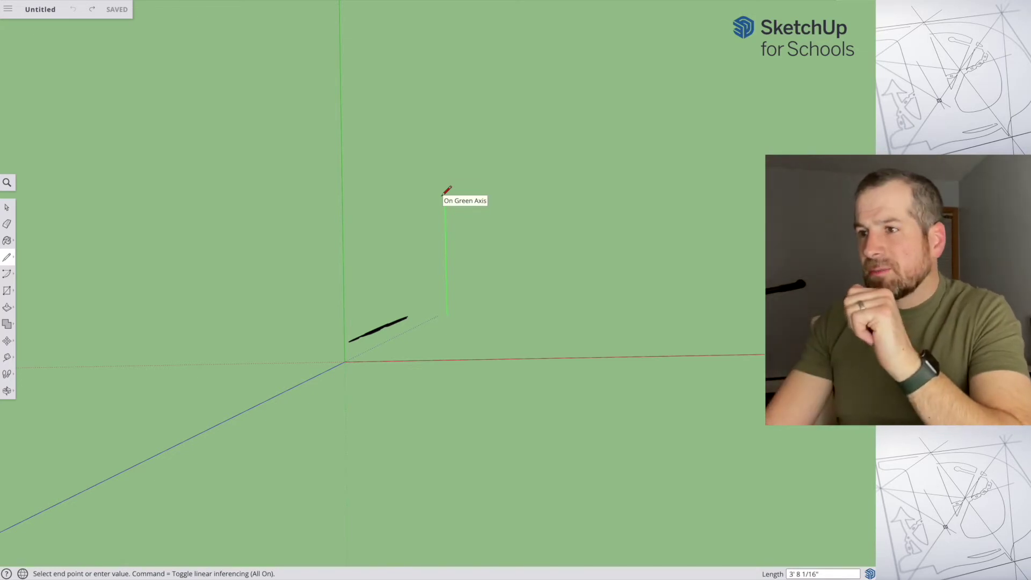
pyautogui.click(445, 194)
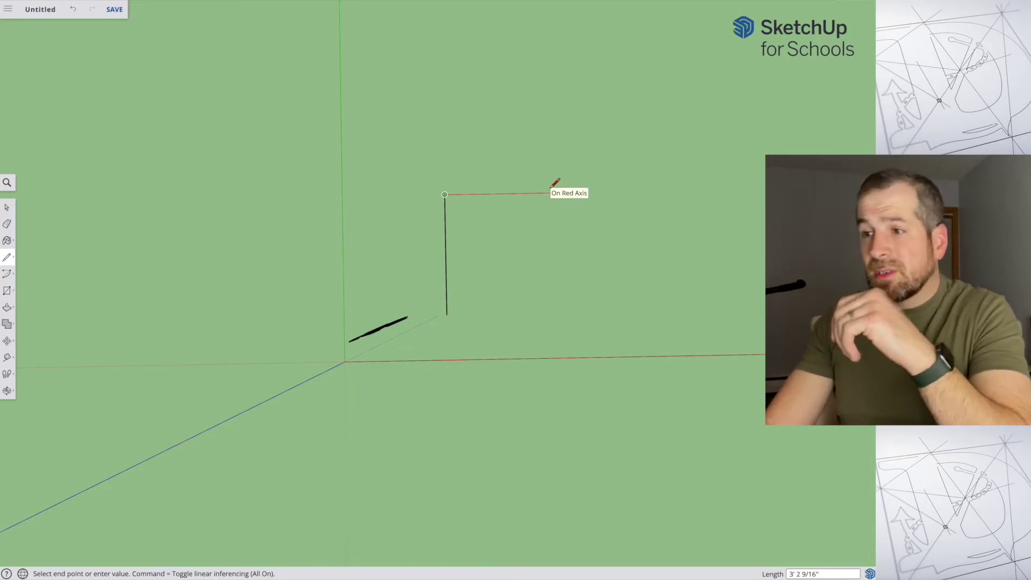
pyautogui.click(548, 192)
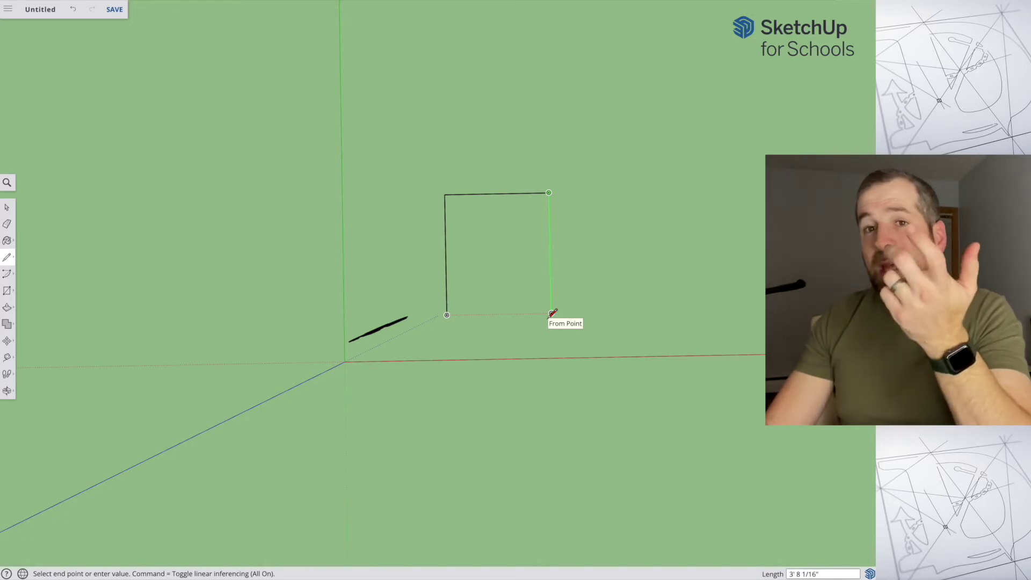
pyautogui.click(551, 314)
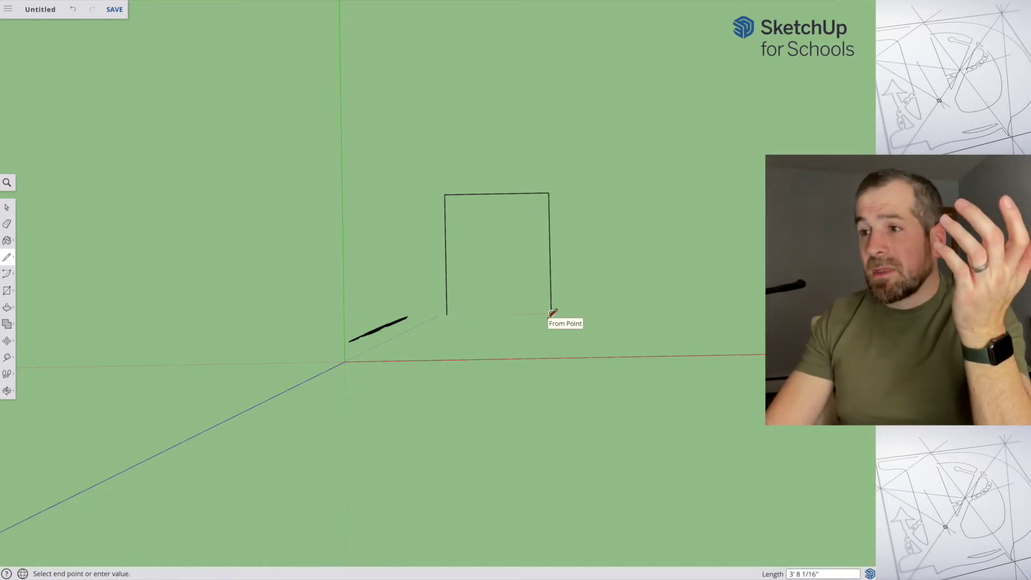
pyautogui.click(447, 315)
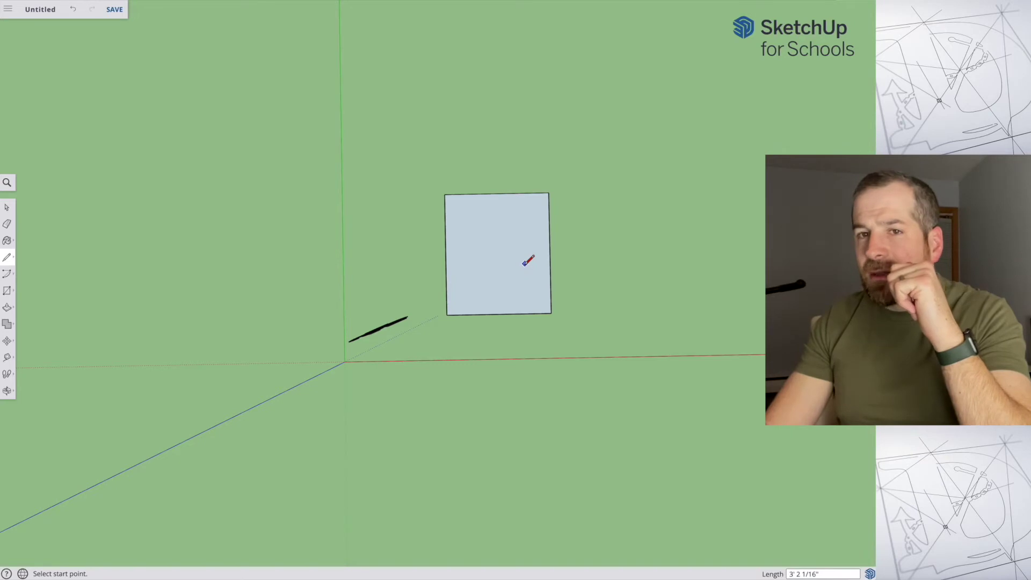
# Step: Draw an upright rectangle about 4'3" high and 4'6" wide beside the figure, using lines along the blue and red axes
pyautogui.moveTo(527, 260); pyautogui.dragTo(631, 162, button='middle')
pyautogui.moveTo(631, 163)
pyautogui.mouseDown()
pyautogui.moveTo(639, 166)
pyautogui.moveTo(626, 167)
pyautogui.mouseUp()
pyautogui.moveTo(620, 162); pyautogui.dragTo(627, 159)
pyautogui.press('l')
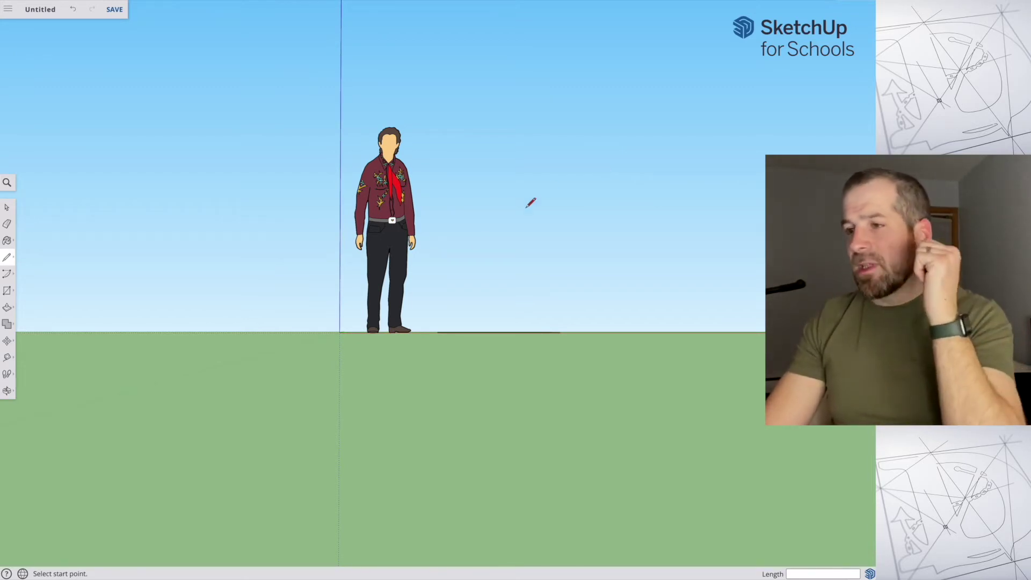
pyautogui.click(485, 276)
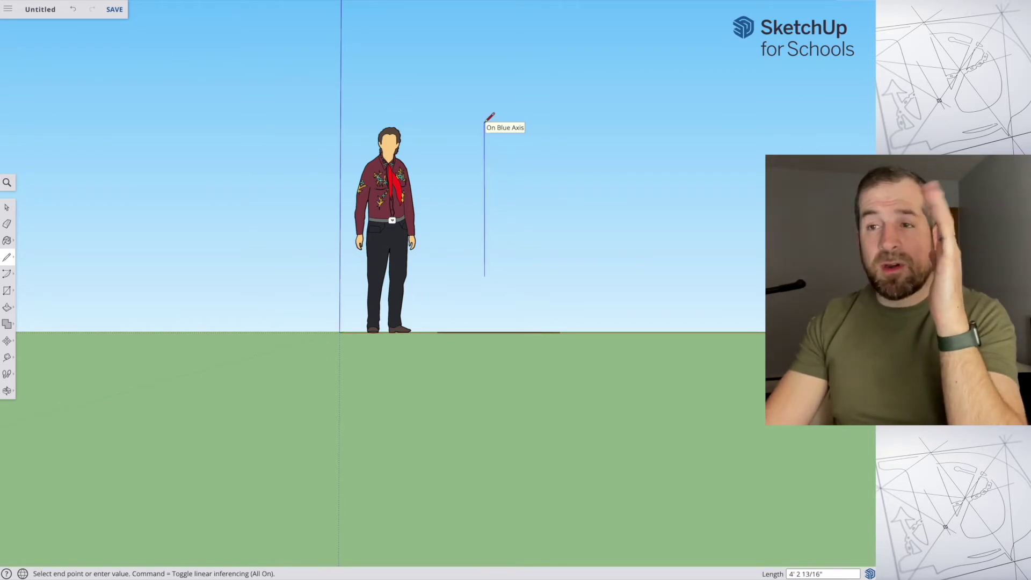
pyautogui.click(484, 122)
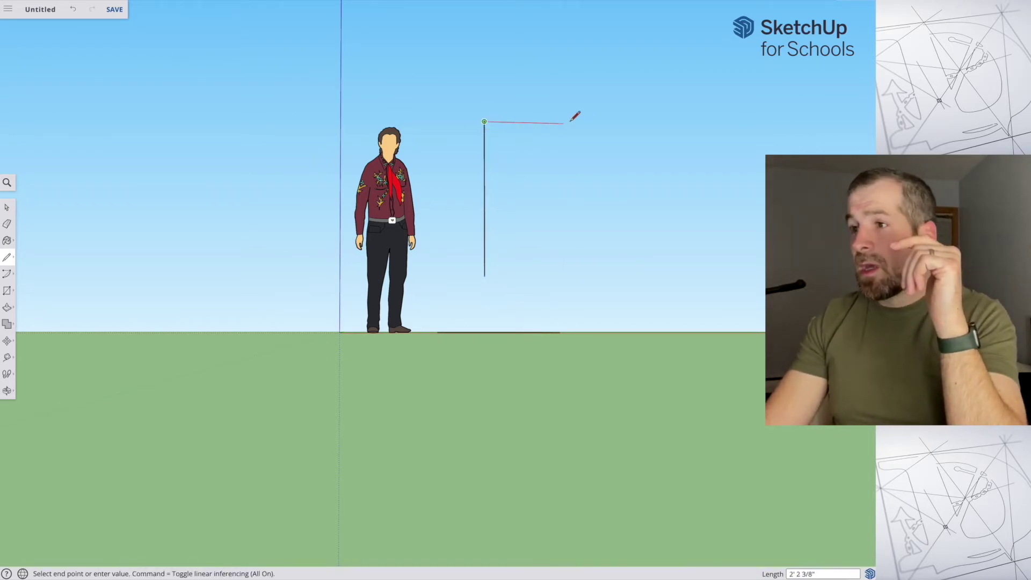
pyautogui.click(643, 125)
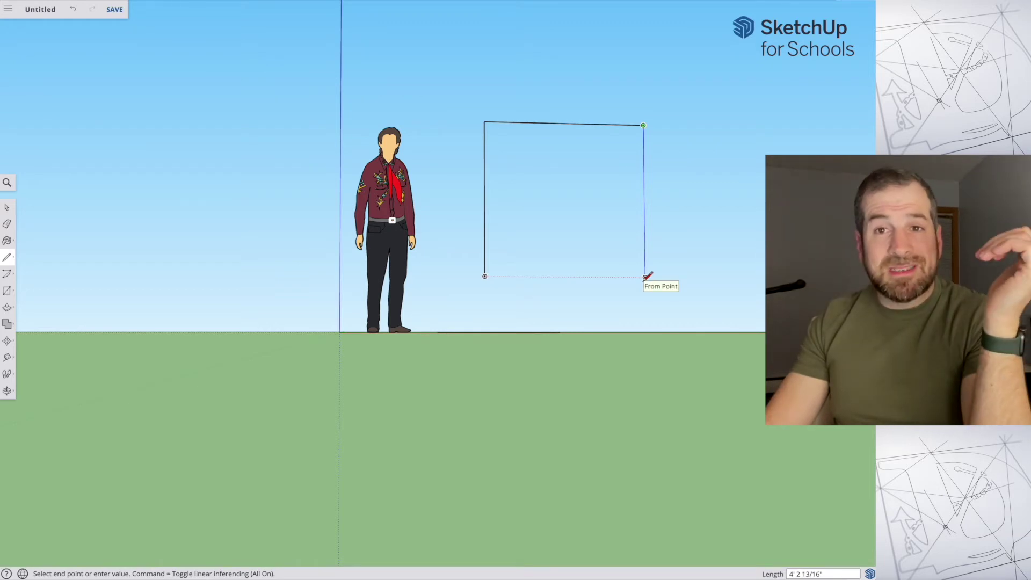
pyautogui.click(645, 277)
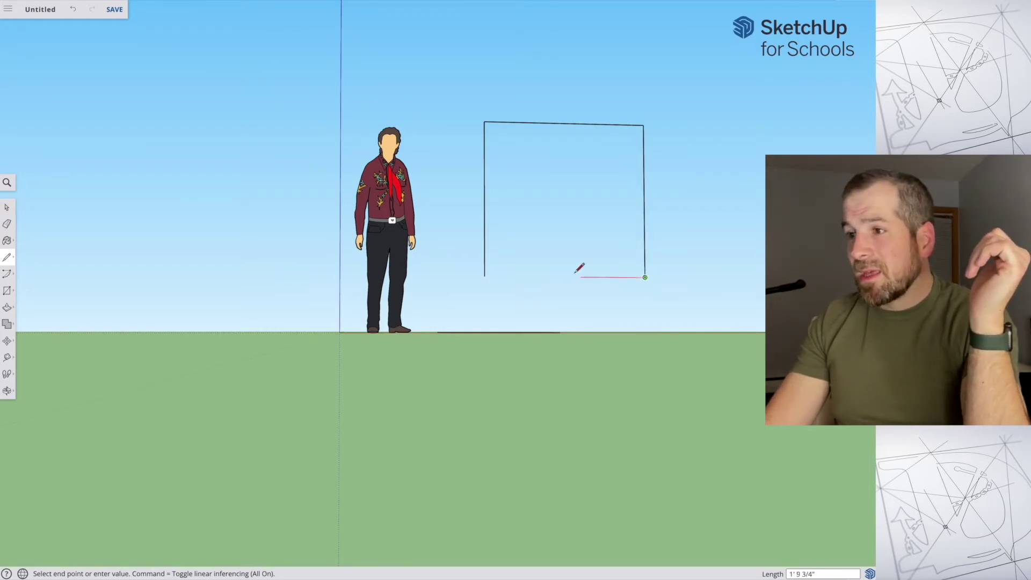
pyautogui.click(485, 276)
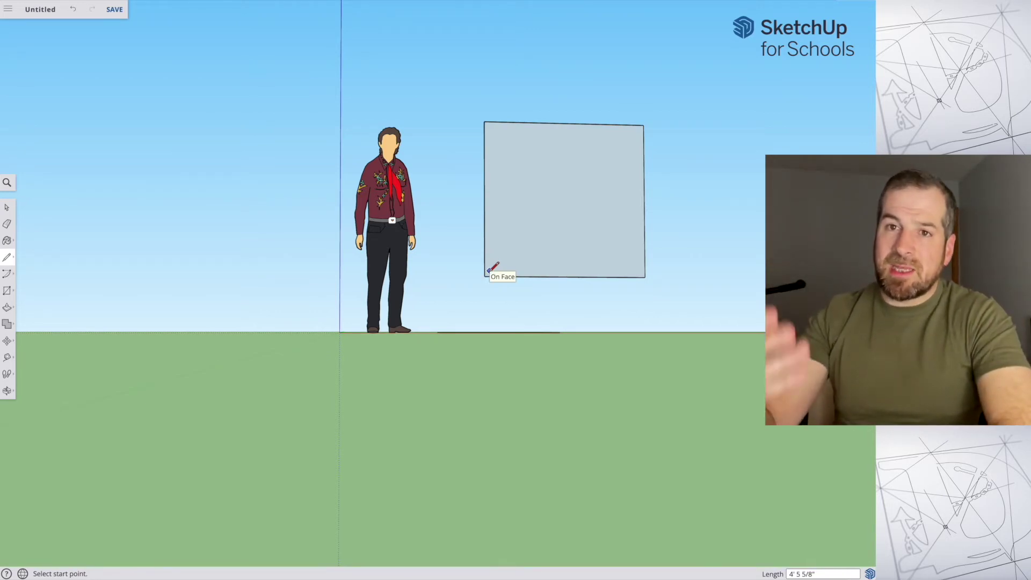
# Step: Undo the lines of both the upright rectangle and the ground rectangle
pyautogui.hotkey('ctrl', 'z')
pyautogui.hotkey('ctrl', 'z')
pyautogui.hotkey('ctrl', 'z')
pyautogui.hotkey('ctrl', 'z')
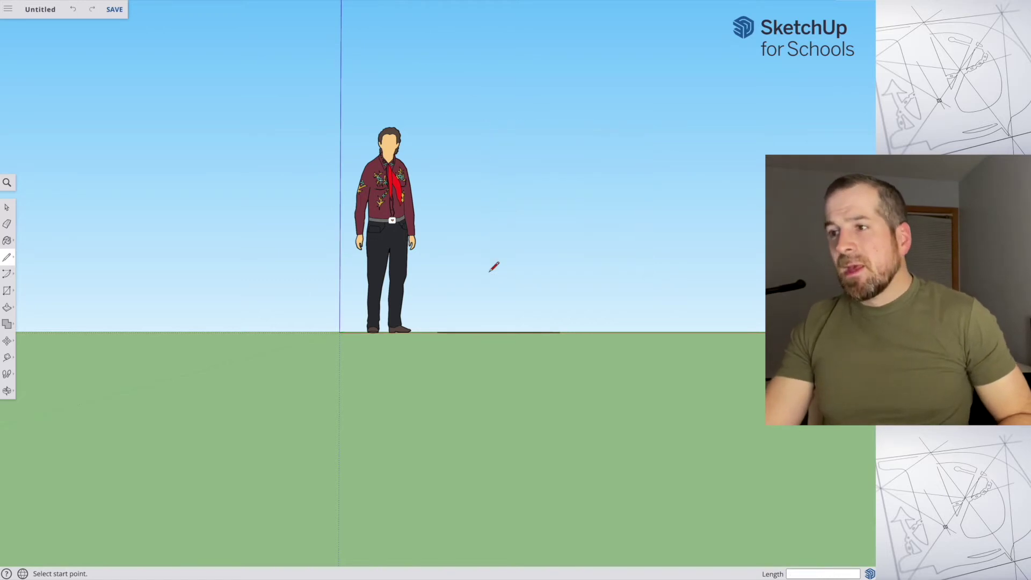
pyautogui.moveTo(490, 270)
pyautogui.mouseDown(button='middle')
pyautogui.moveTo(467, 361)
pyautogui.moveTo(439, 298)
pyautogui.moveTo(451, 290)
pyautogui.mouseUp(button='middle')
pyautogui.press('l')
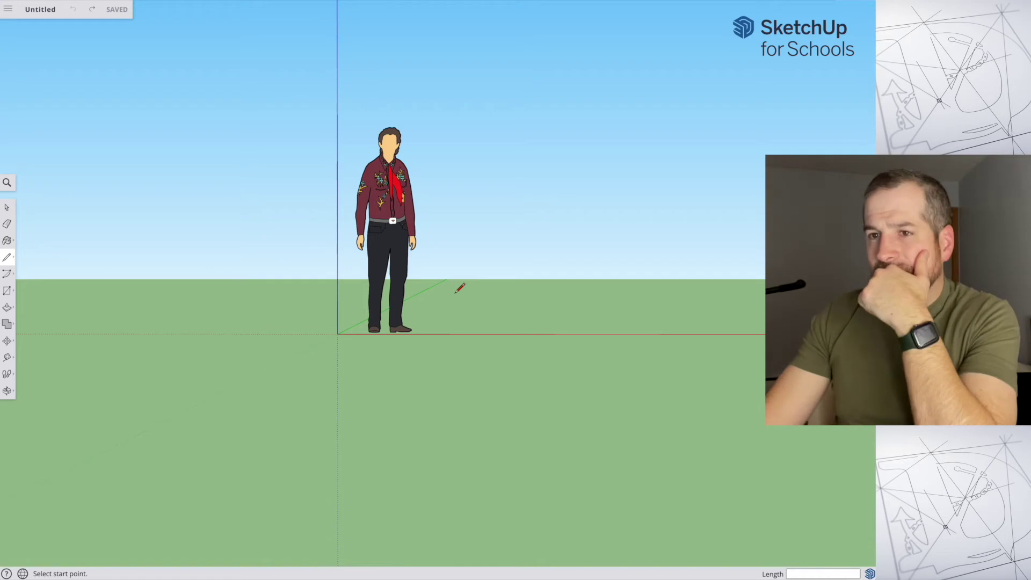
# Step: Draw an upright rectangle about 6'6" by 4'10" beside the figure with the Rectangle tool
pyautogui.click(7, 291)
pyautogui.click(452, 302)
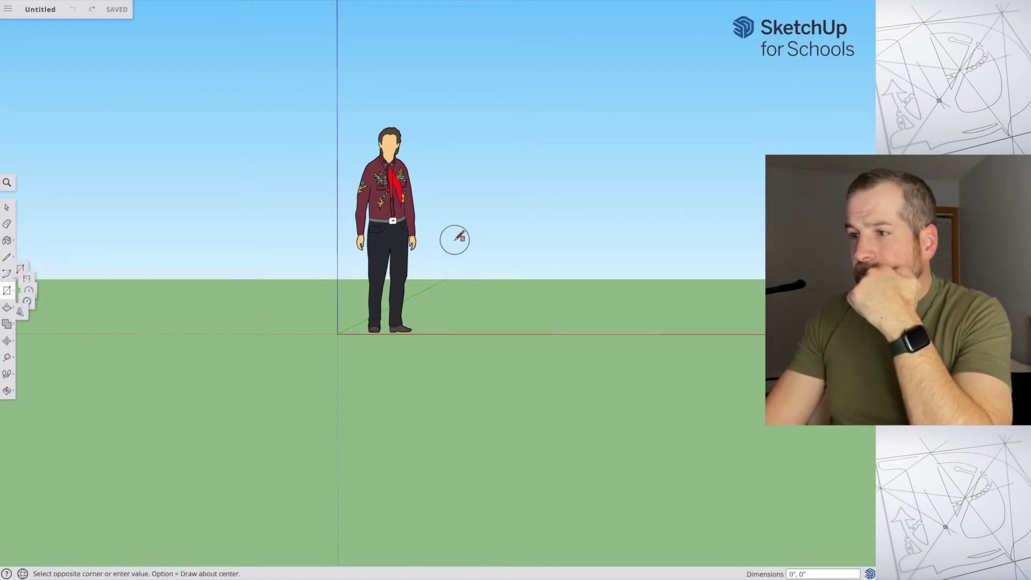
pyautogui.click(692, 124)
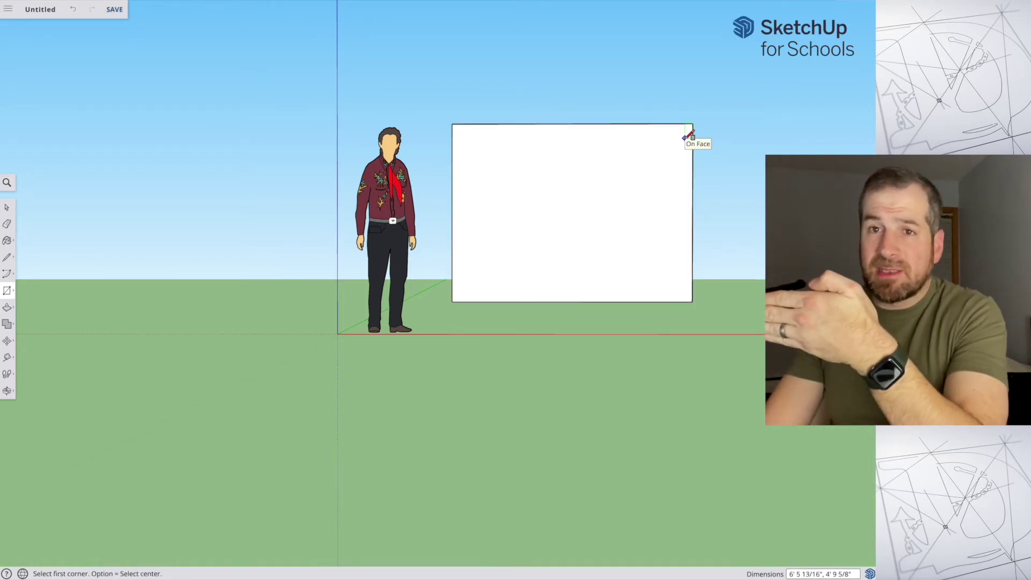
# Step: Draw a chain of seven connected straight lines on the upright rectangle's face, forming an irregular outline with one side left open
pyautogui.moveTo(633, 175); pyautogui.dragTo(637, 157, button='middle')
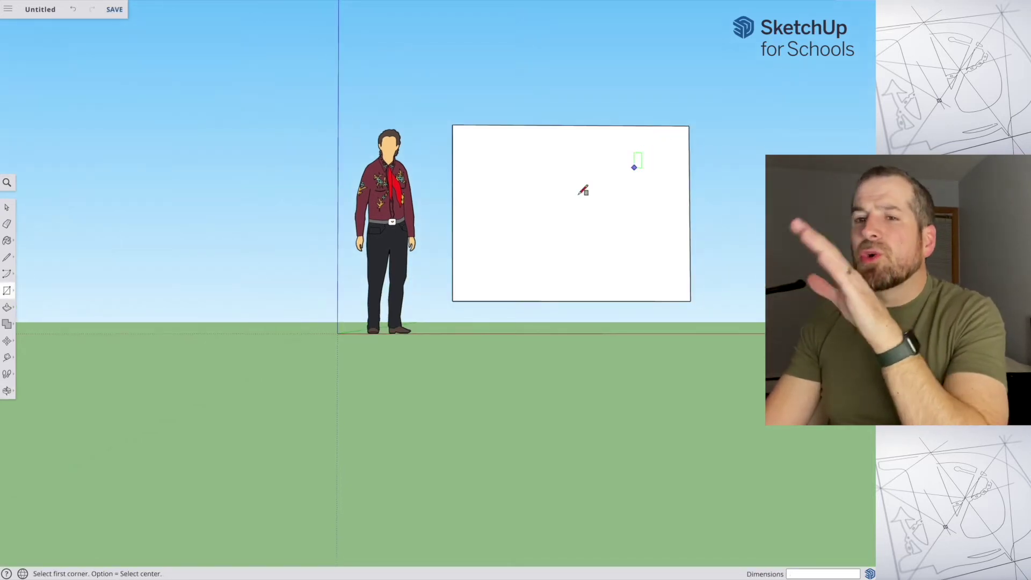
pyautogui.click(6, 257)
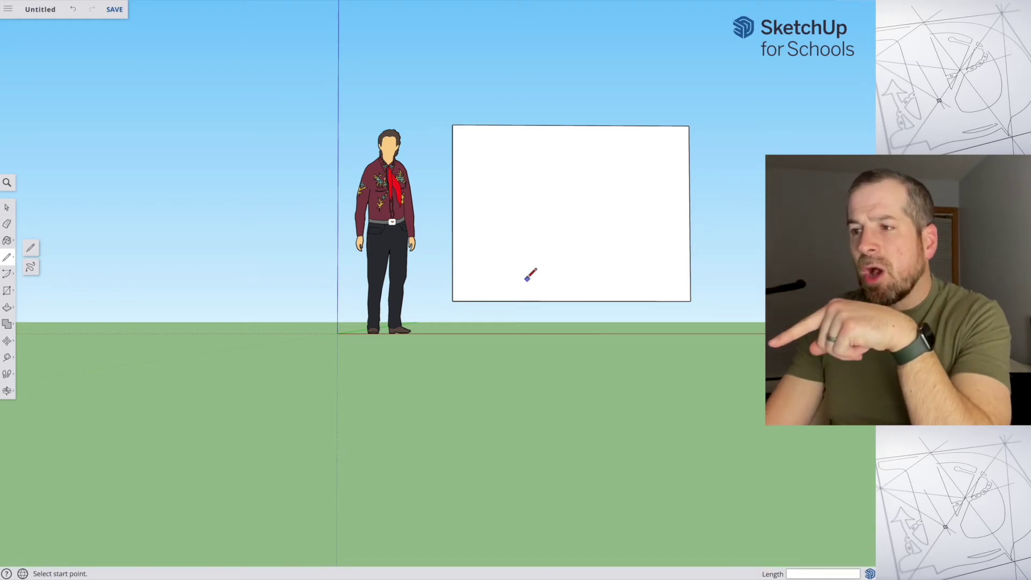
pyautogui.click(531, 277)
pyautogui.click(494, 250)
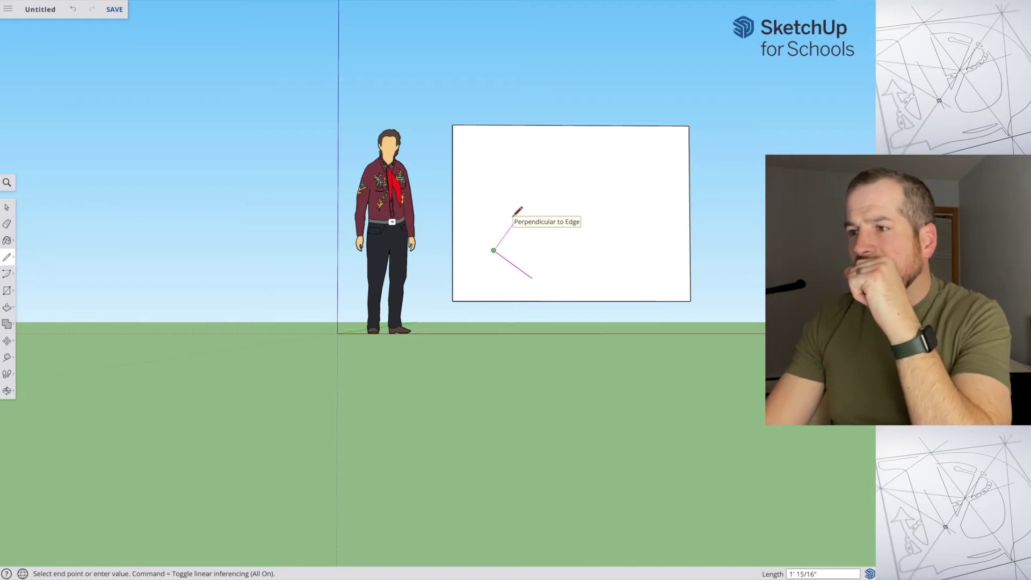
pyautogui.click(507, 212)
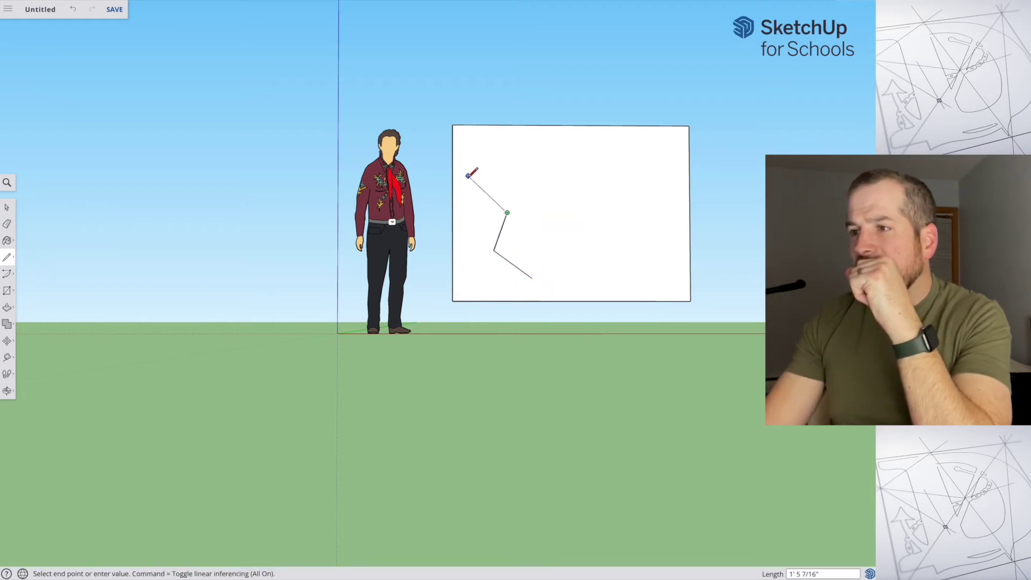
pyautogui.click(475, 179)
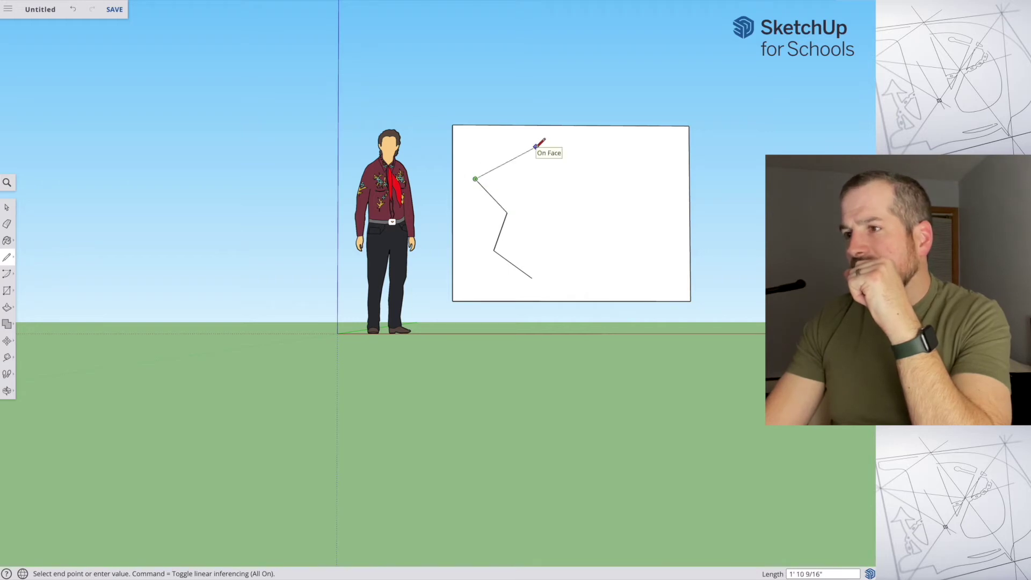
pyautogui.click(536, 146)
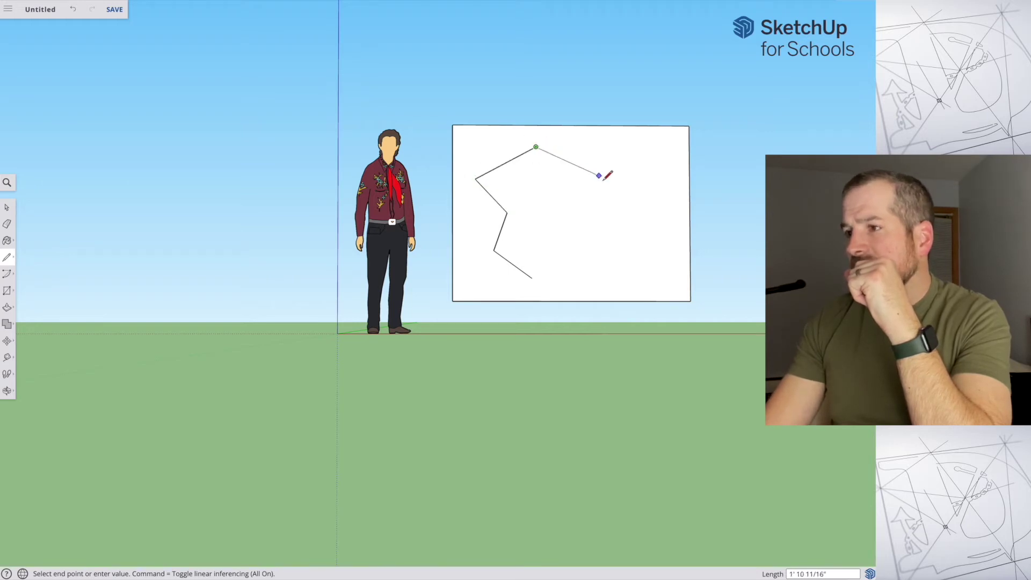
pyautogui.click(632, 197)
pyautogui.click(654, 255)
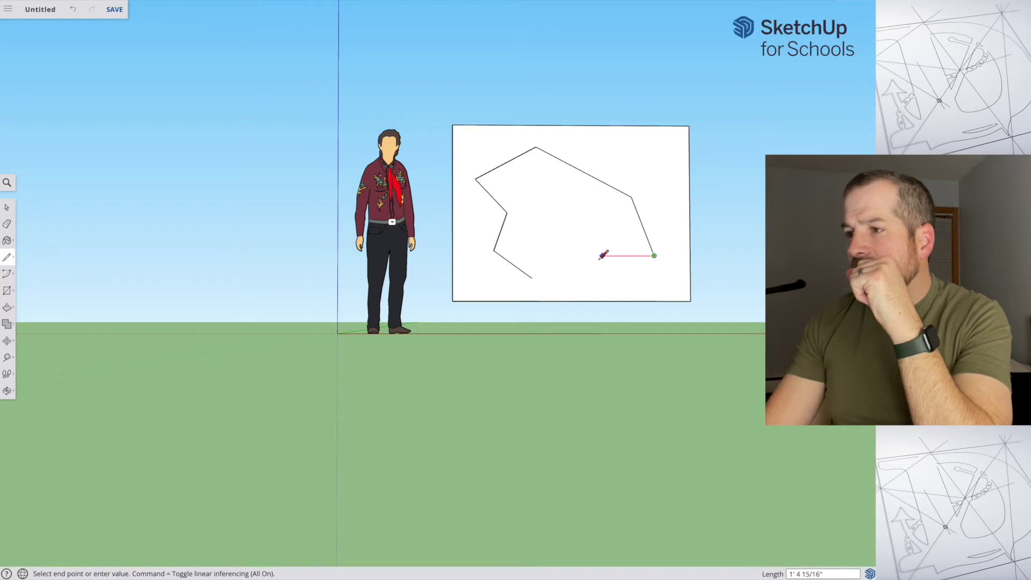
pyautogui.click(595, 255)
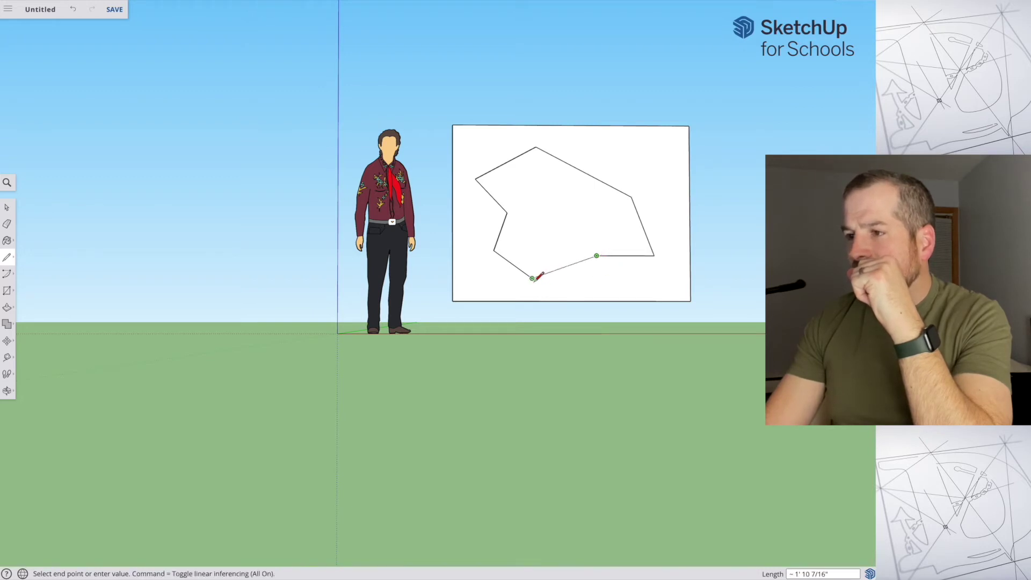
# Step: Close the irregular outline with a line about 1'10" long between its two open endpoints
pyautogui.click(532, 278)
pyautogui.press('o')
pyautogui.moveTo(598, 202)
pyautogui.mouseDown()
pyautogui.moveTo(472, 246)
pyautogui.moveTo(587, 271)
pyautogui.mouseUp()
pyautogui.press('l')
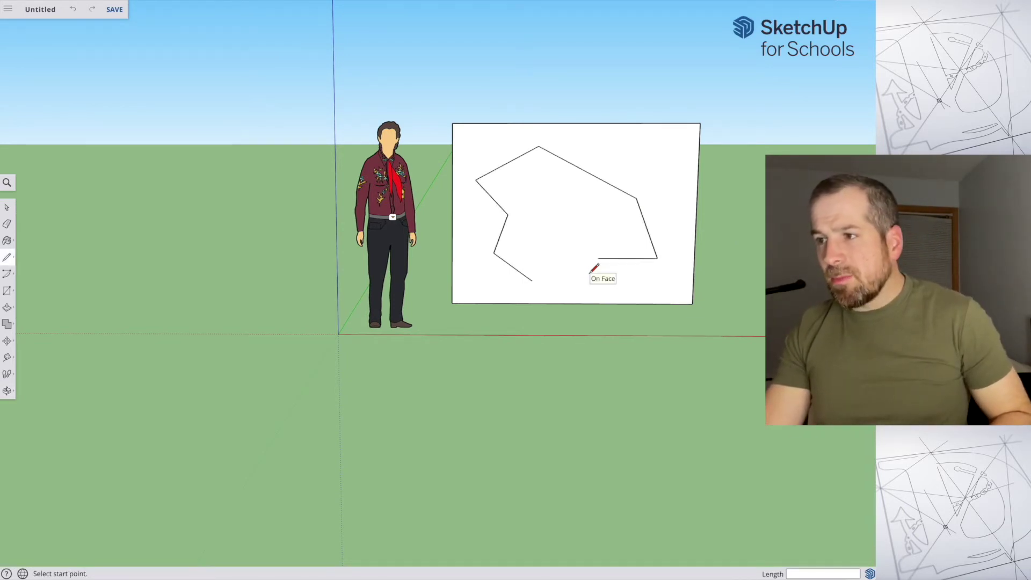
pyautogui.click(598, 258)
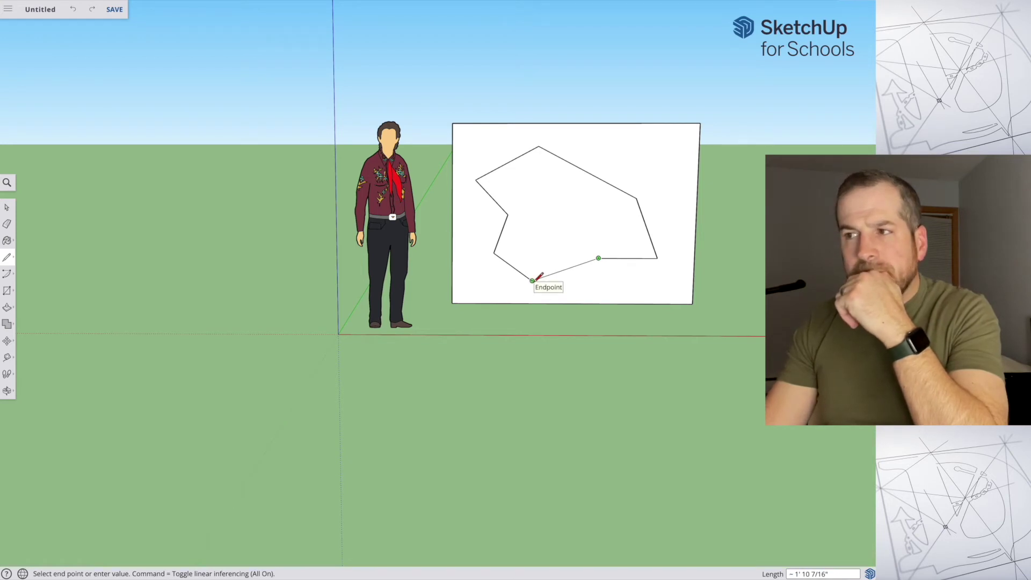
pyautogui.click(532, 280)
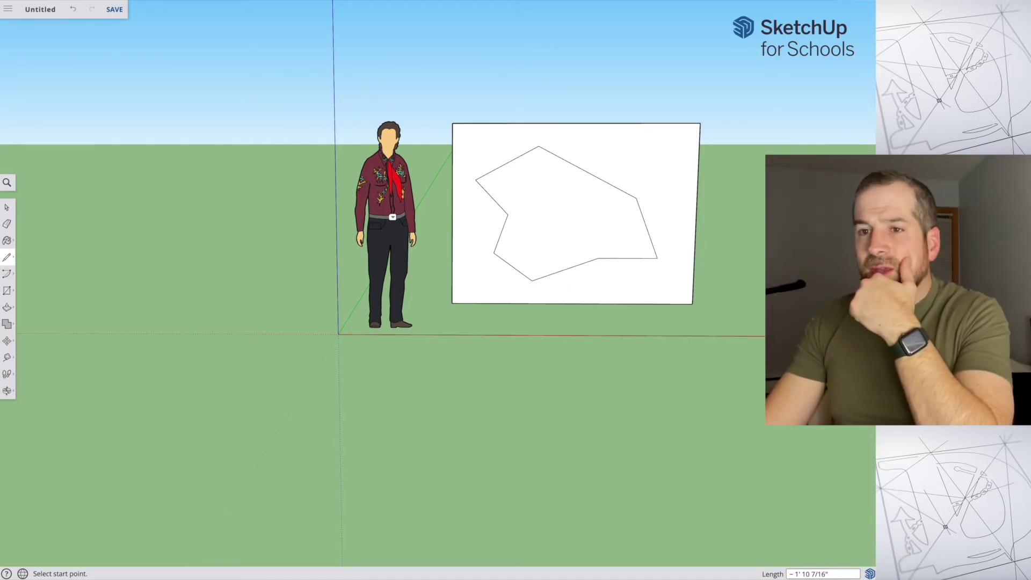
# Step: Try Push/Pull on the irregular face within the rectangle and undo it
pyautogui.moveTo(598, 243); pyautogui.dragTo(608, 274)
pyautogui.press('super+z')
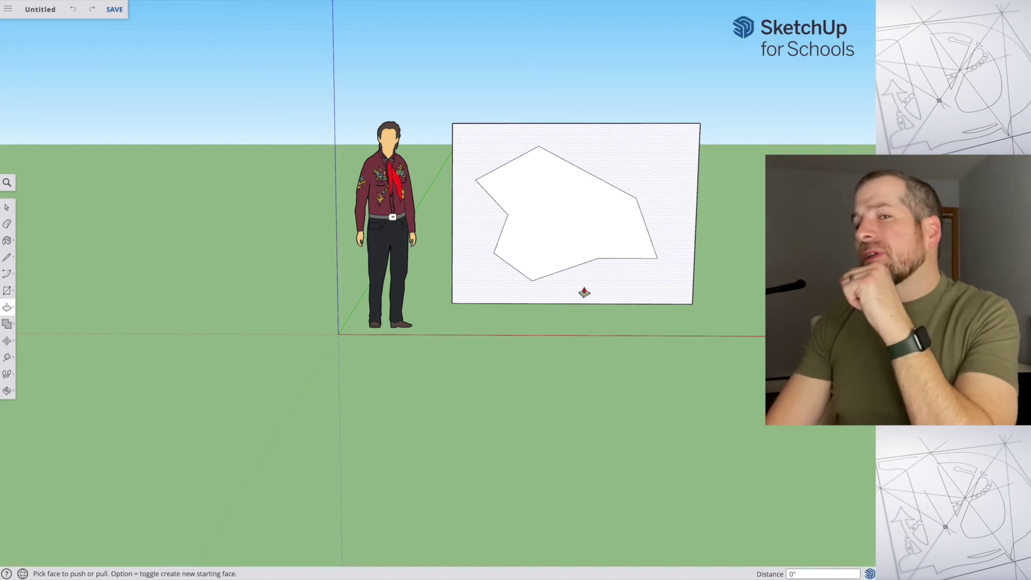
# Step: Erase the four edges of the surrounding rectangle, keeping only the irregular face
pyautogui.click(6, 225)
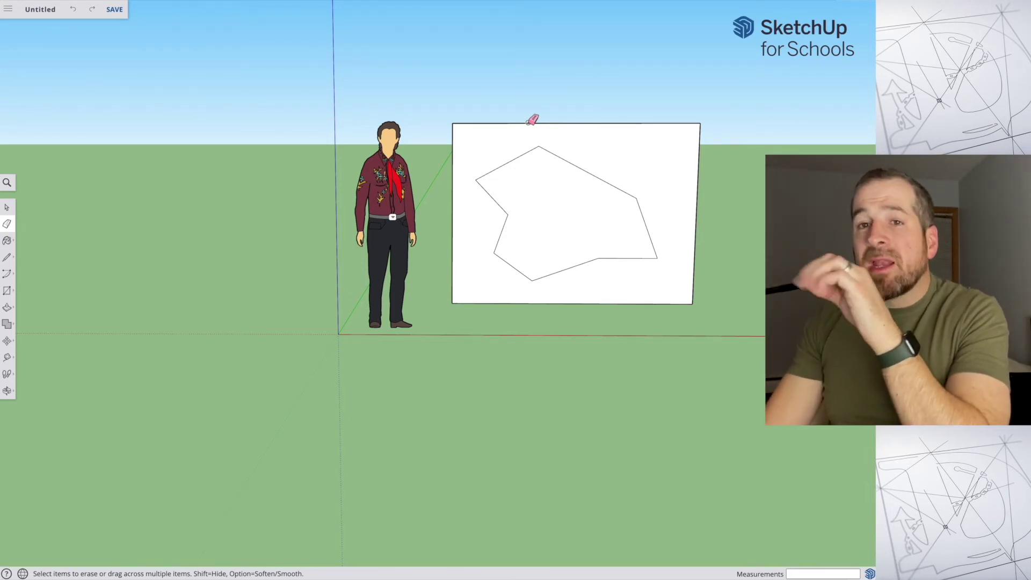
pyautogui.click(528, 123)
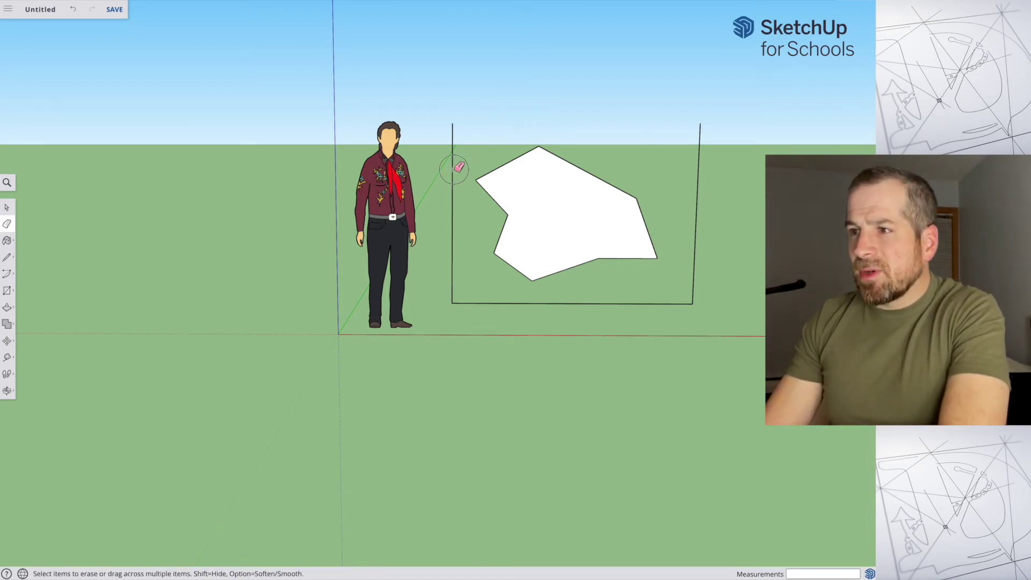
pyautogui.click(453, 201)
pyautogui.click(524, 304)
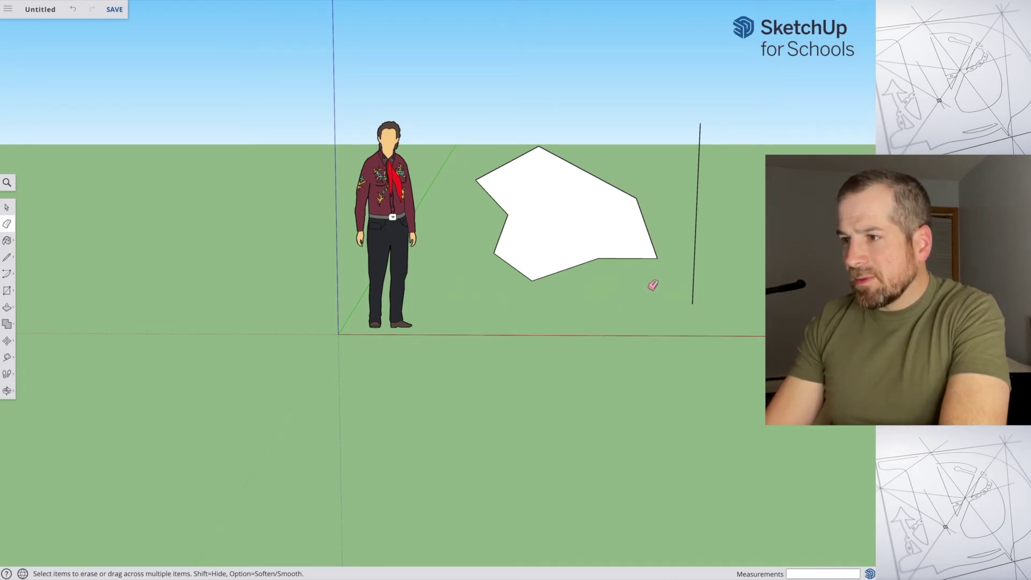
pyautogui.click(696, 280)
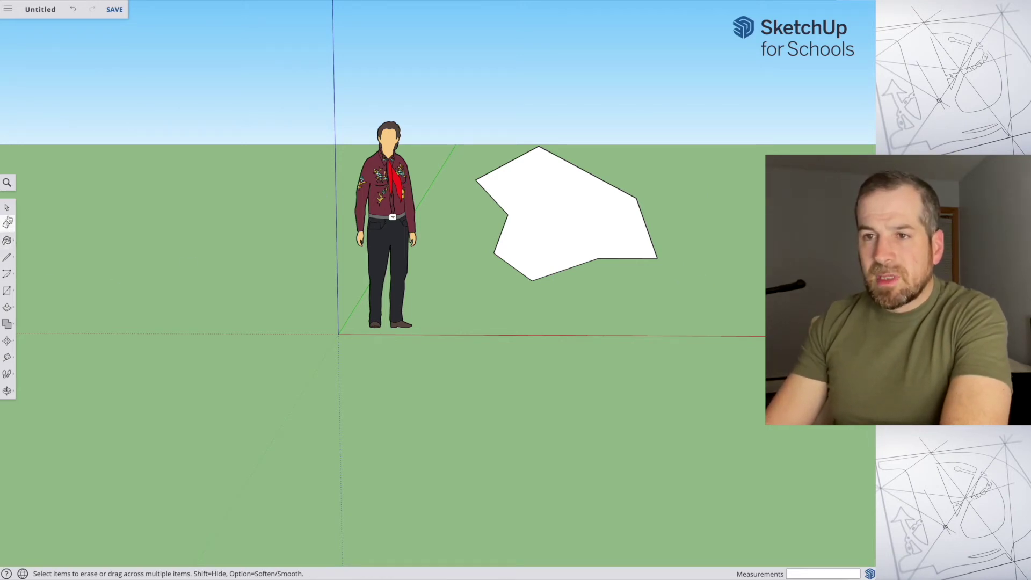
# Step: Extrude the irregular face into a solid with Push/Pull
pyautogui.click(7, 308)
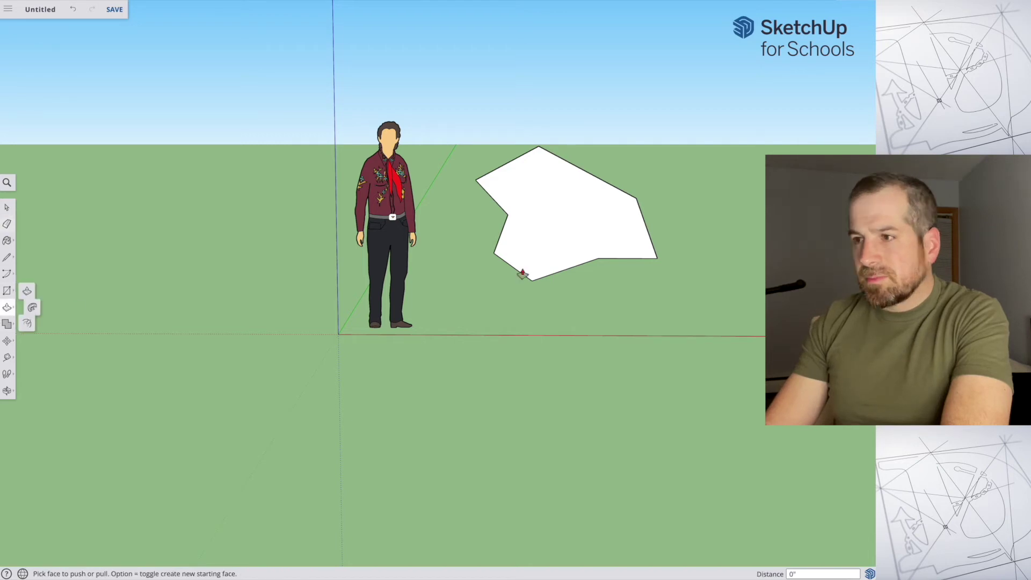
pyautogui.click(582, 241)
pyautogui.click(612, 290)
# Step: Draw a closed six-sided irregular outline with straight lines on the large sloping side face of the solid
pyautogui.moveTo(681, 193); pyautogui.dragTo(231, 356, button='middle')
pyautogui.scroll(3, 539, 293)
pyautogui.moveTo(538, 290); pyautogui.dragTo(419, 345, button='middle')
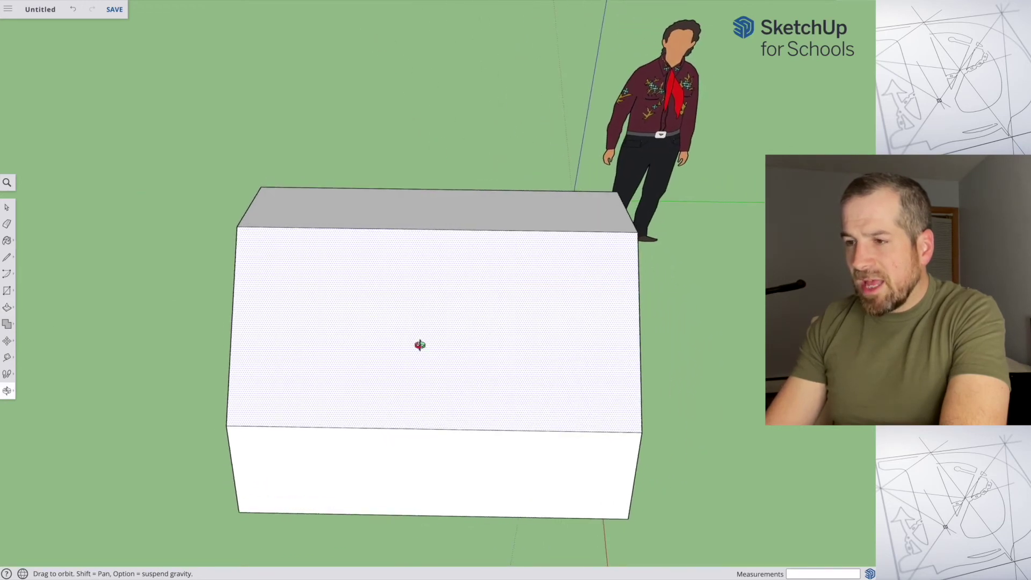
pyautogui.click(6, 257)
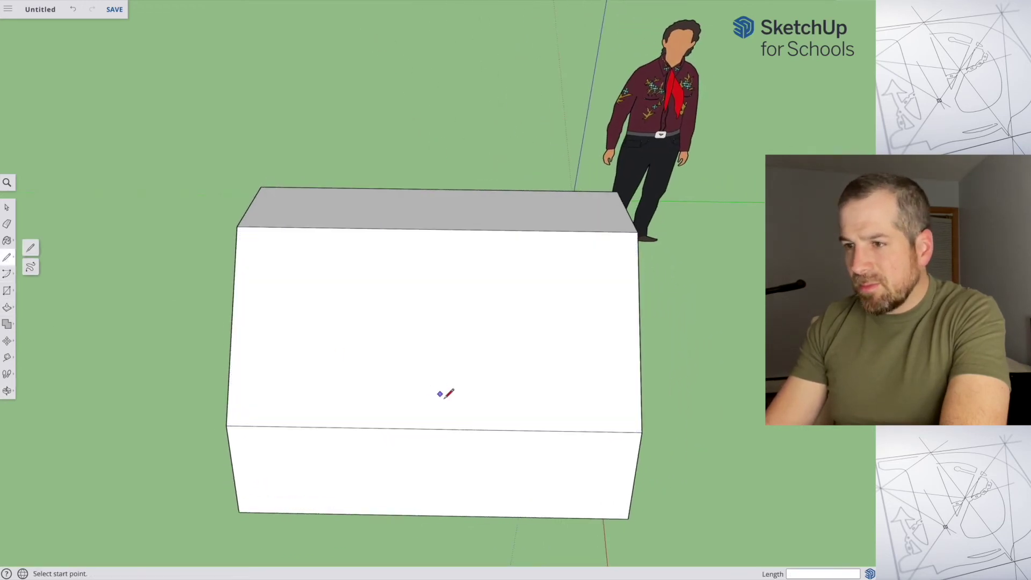
pyautogui.click(422, 397)
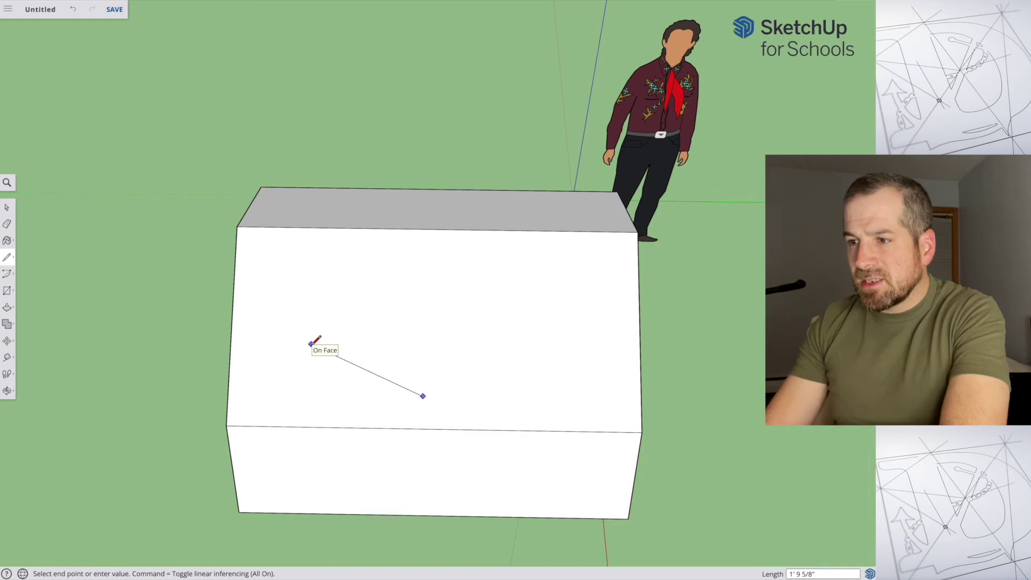
pyautogui.click(311, 343)
pyautogui.click(402, 296)
pyautogui.click(439, 262)
pyautogui.click(498, 338)
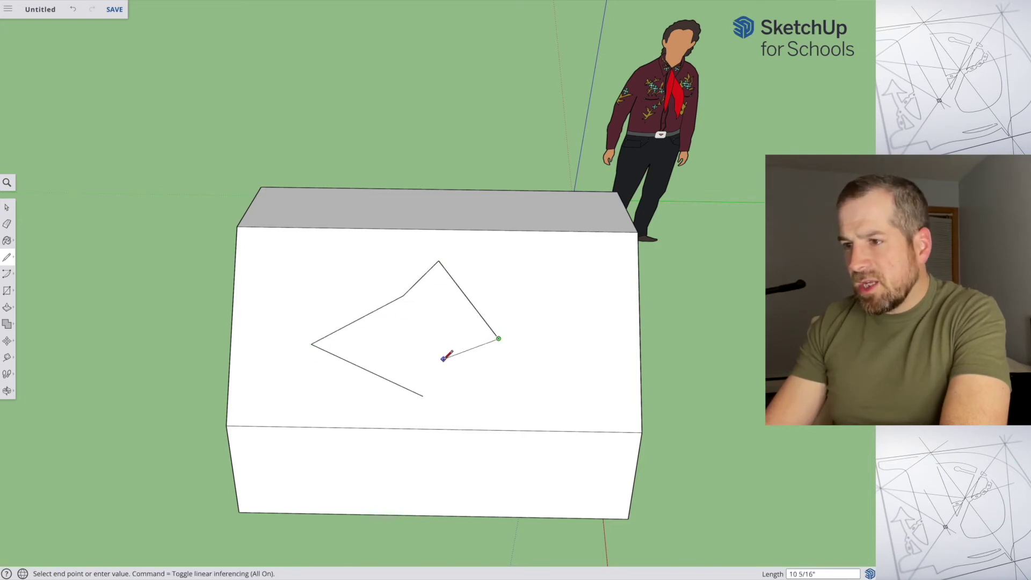
pyautogui.click(423, 396)
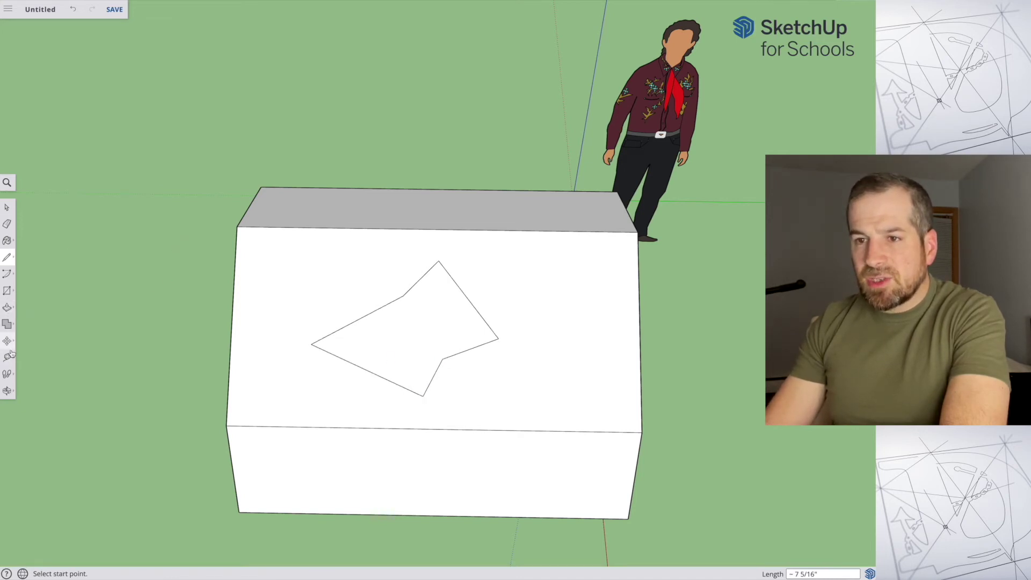
# Step: Push/Pull the six-sided face about 2'5" outward from the solid's sloping side
pyautogui.click(6, 307)
pyautogui.moveTo(368, 276); pyautogui.dragTo(212, 87, button='middle')
pyautogui.moveTo(407, 290); pyautogui.dragTo(372, 151)
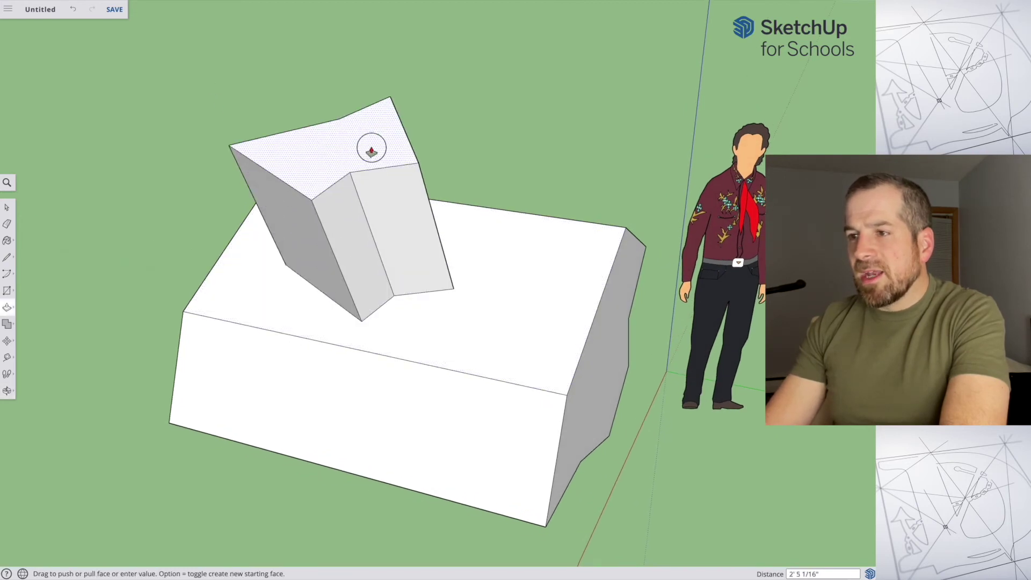
# Step: Push/Pull a narrow side face of the raised block outward by about 1'
pyautogui.moveTo(331, 147); pyautogui.dragTo(427, 188, button='middle')
pyautogui.moveTo(391, 202); pyautogui.dragTo(379, 292)
pyautogui.moveTo(224, 203); pyautogui.dragTo(510, 223, button='middle')
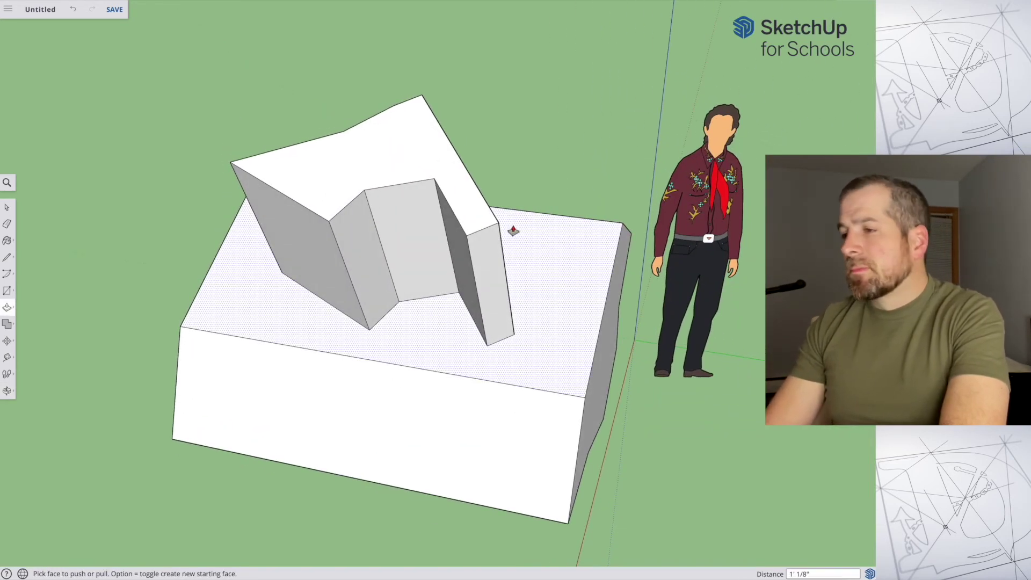
# Step: Draw a closed upright shape with the Freehand tool along the red and blue axes, on the figure's empty side
pyautogui.scroll(-4, 513, 229)
pyautogui.moveTo(514, 247); pyautogui.dragTo(716, 202, button='middle')
pyautogui.moveTo(442, 214); pyautogui.dragTo(649, 212, button='middle')
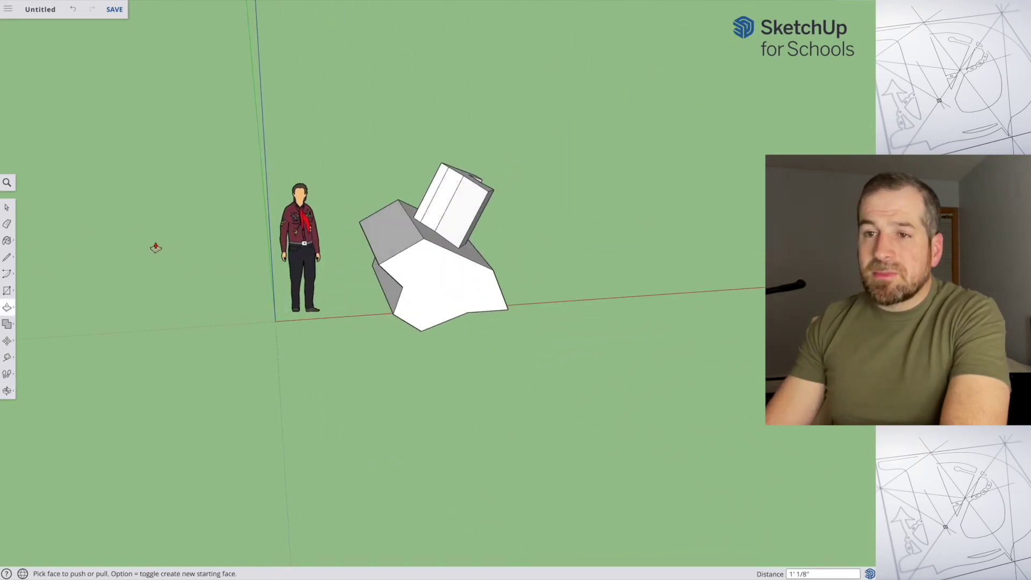
pyautogui.click(9, 259)
pyautogui.click(30, 266)
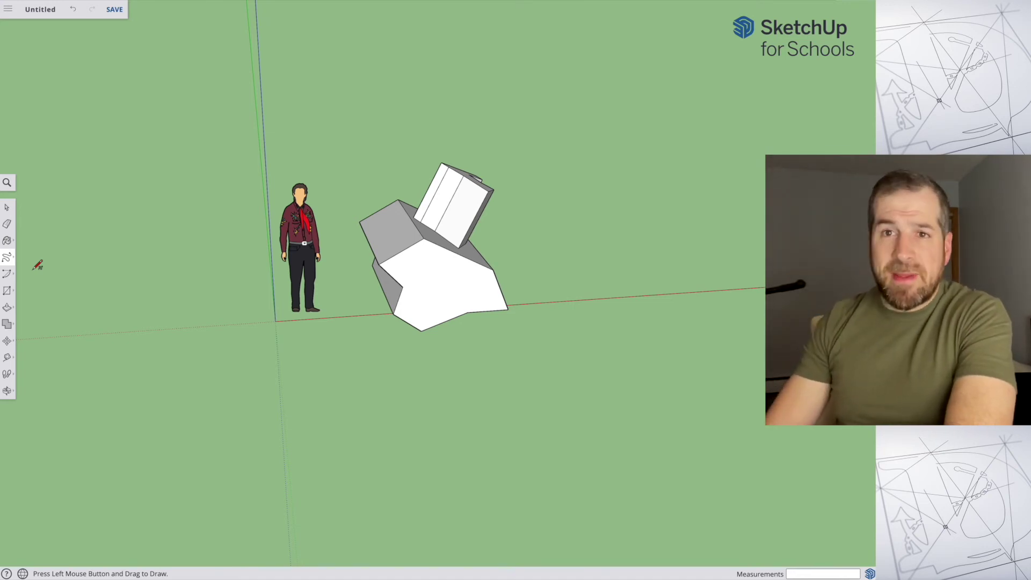
pyautogui.scroll(2, 195, 305)
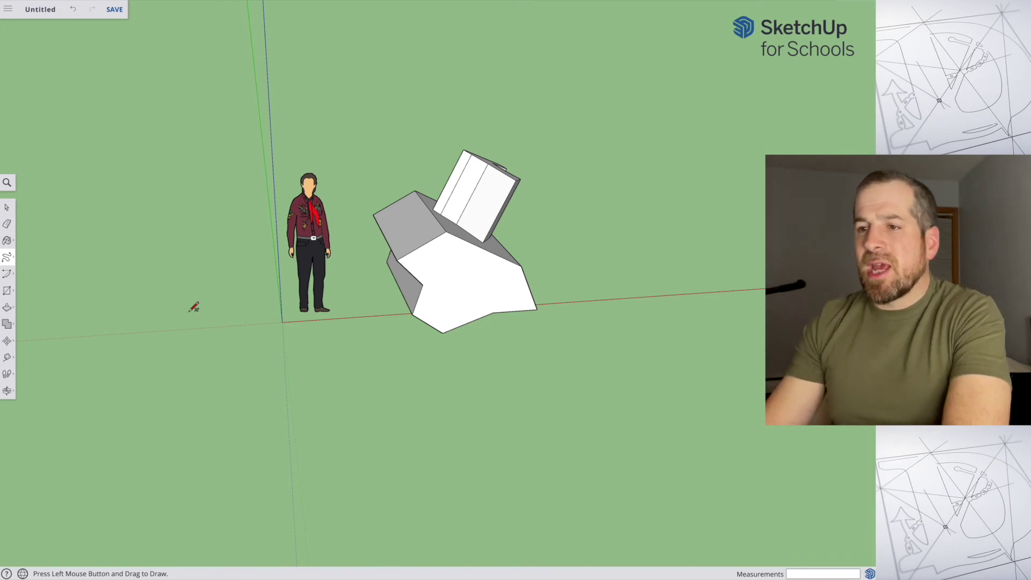
pyautogui.press('o')
pyautogui.moveTo(221, 299); pyautogui.dragTo(201, 182)
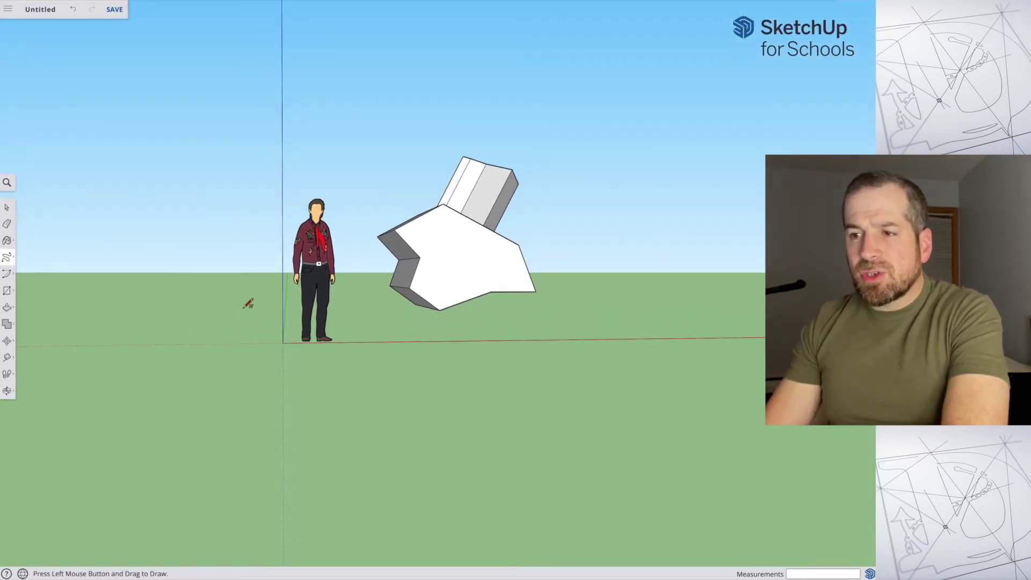
pyautogui.moveTo(247, 304); pyautogui.dragTo(250, 280, button='middle')
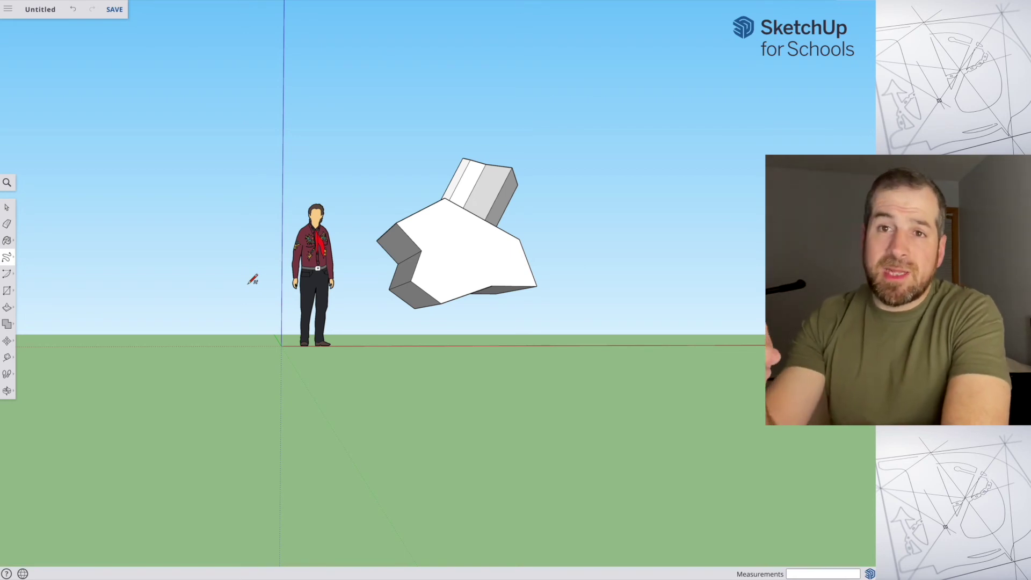
pyautogui.moveTo(228, 317)
pyautogui.mouseDown()
pyautogui.moveTo(171, 294)
pyautogui.moveTo(188, 249)
pyautogui.moveTo(166, 200)
pyautogui.moveTo(264, 179)
pyautogui.moveTo(241, 324)
pyautogui.moveTo(229, 314)
pyautogui.mouseUp()
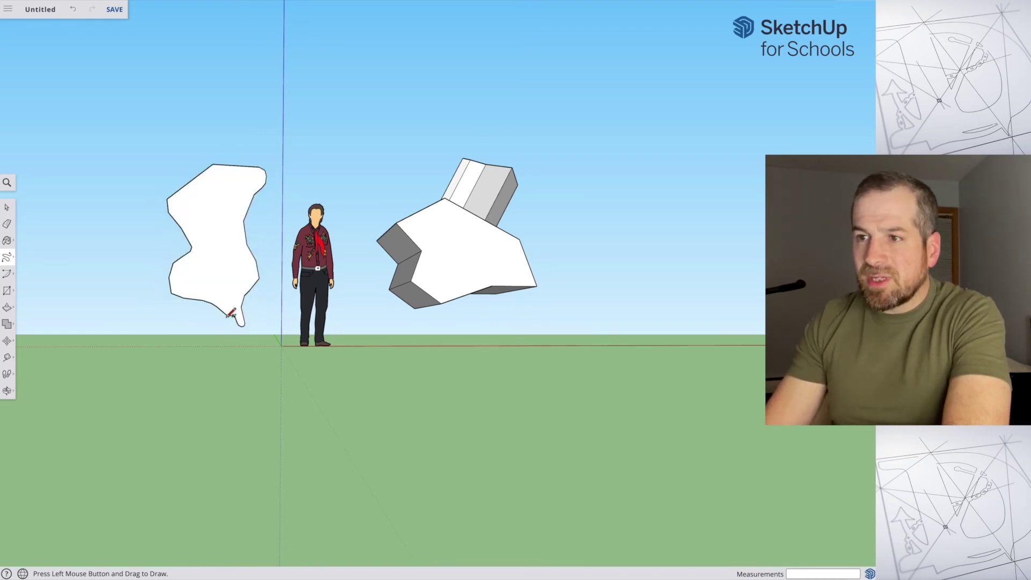
# Step: Draw two more closed freehand shapes, one upright along the green and blue axes and one flat on the ground
pyautogui.moveTo(258, 208); pyautogui.dragTo(269, 312, button='middle')
pyautogui.moveTo(324, 267)
pyautogui.mouseDown(button='middle')
pyautogui.moveTo(349, 284)
pyautogui.moveTo(441, 213)
pyautogui.moveTo(736, 186)
pyautogui.moveTo(435, 201)
pyautogui.moveTo(348, 191)
pyautogui.moveTo(598, 184)
pyautogui.moveTo(644, 213)
pyautogui.mouseUp(button='middle')
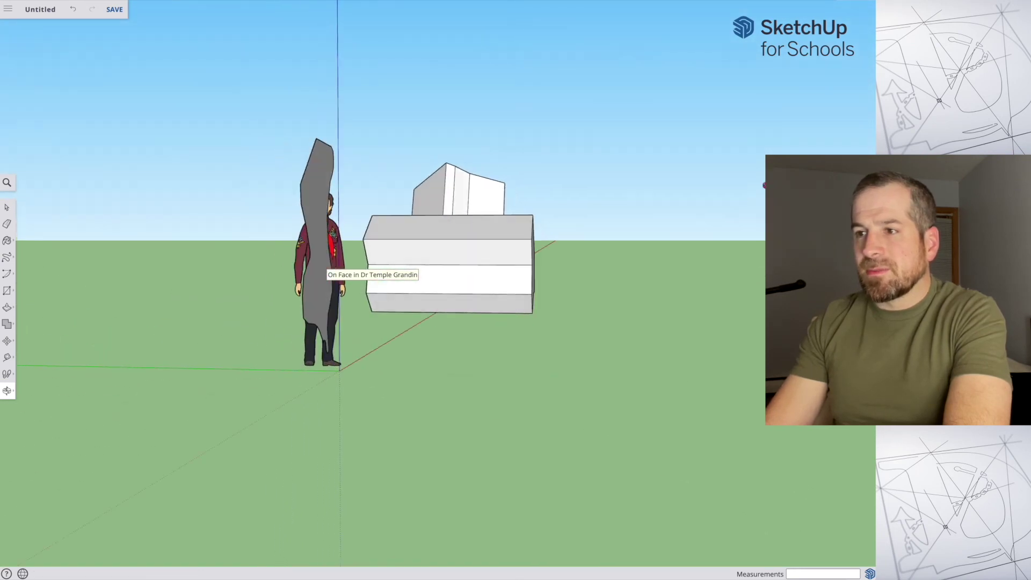
pyautogui.moveTo(460, 234)
pyautogui.mouseDown(button='middle')
pyautogui.moveTo(342, 213)
pyautogui.moveTo(338, 172)
pyautogui.moveTo(71, 309)
pyautogui.mouseUp(button='middle')
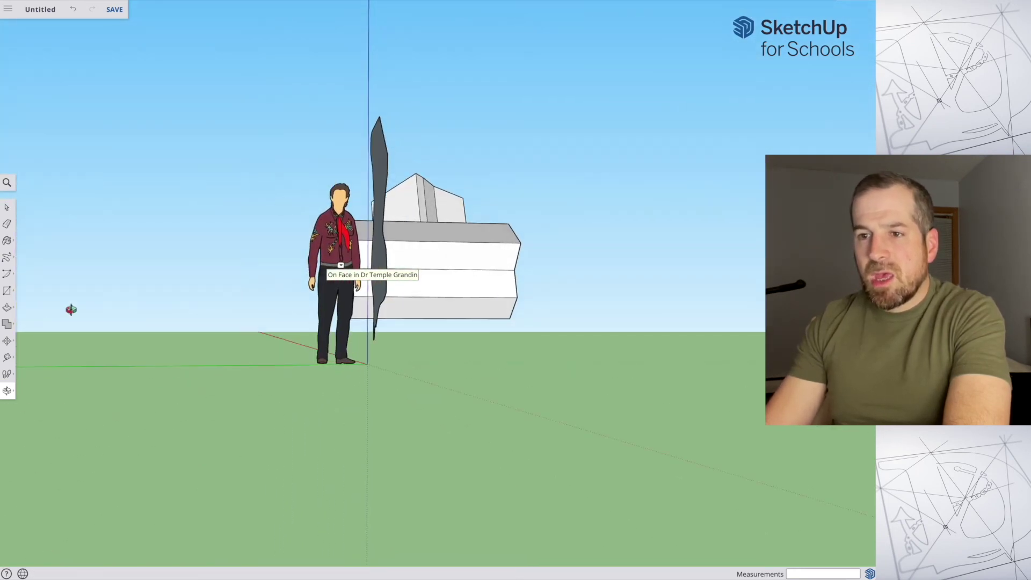
pyautogui.click(7, 258)
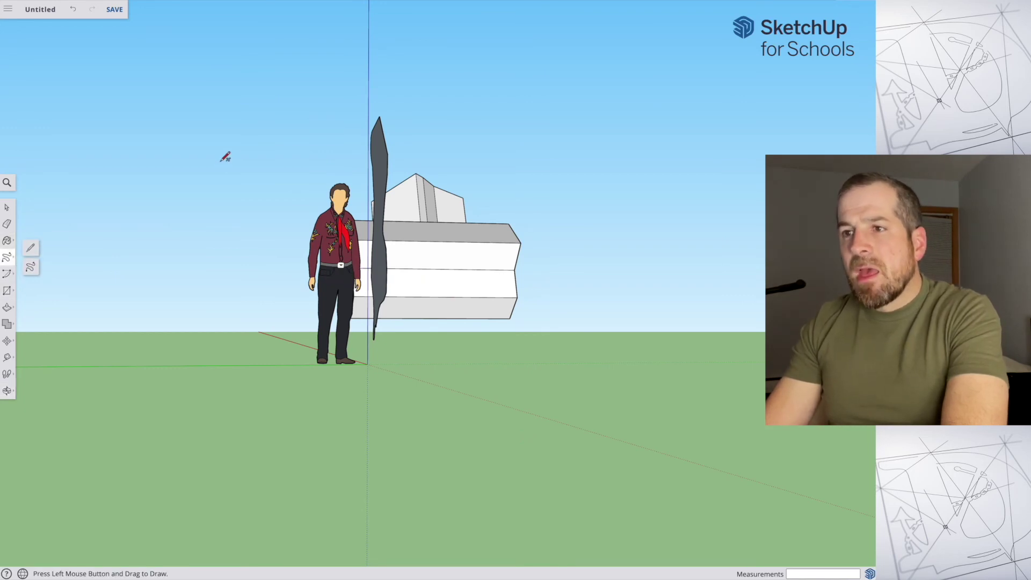
pyautogui.moveTo(230, 145)
pyautogui.mouseDown()
pyautogui.moveTo(163, 149)
pyautogui.moveTo(172, 207)
pyautogui.moveTo(102, 254)
pyautogui.moveTo(157, 294)
pyautogui.moveTo(235, 305)
pyautogui.moveTo(242, 193)
pyautogui.moveTo(233, 140)
pyautogui.mouseUp()
pyautogui.moveTo(258, 142)
pyautogui.mouseDown(button='middle')
pyautogui.moveTo(266, 143)
pyautogui.moveTo(224, 170)
pyautogui.moveTo(327, 202)
pyautogui.moveTo(264, 322)
pyautogui.moveTo(464, 414)
pyautogui.mouseUp(button='middle')
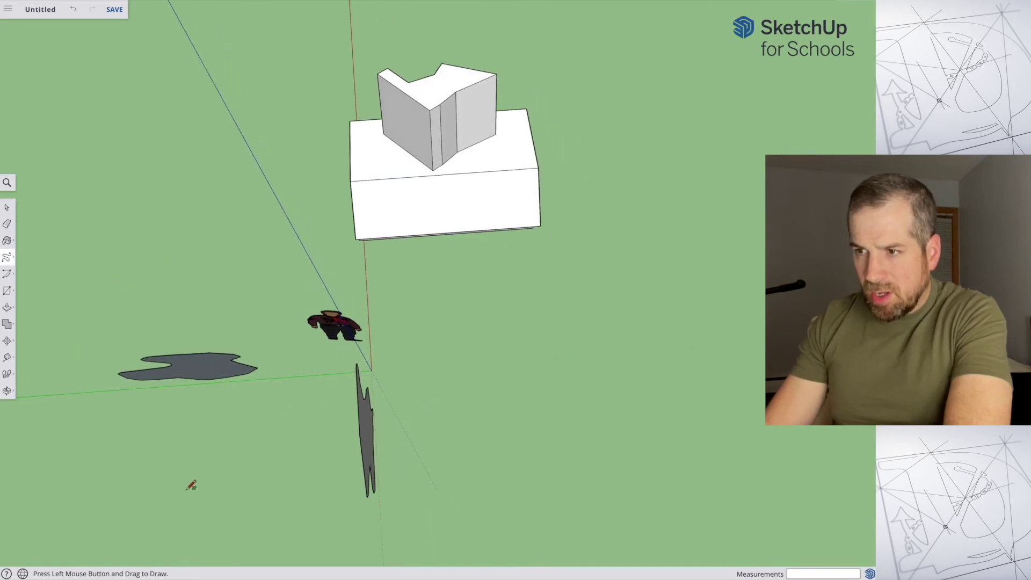
pyautogui.moveTo(188, 488)
pyautogui.mouseDown()
pyautogui.moveTo(172, 453)
pyautogui.moveTo(290, 421)
pyautogui.moveTo(322, 478)
pyautogui.moveTo(175, 492)
pyautogui.moveTo(189, 489)
pyautogui.mouseUp()
# Step: Extrude all three freehand shapes into solids with Push/Pull, raising the ground shape about 3'5"
pyautogui.moveTo(252, 423)
pyautogui.mouseDown(button='middle')
pyautogui.moveTo(308, 199)
pyautogui.moveTo(371, 43)
pyautogui.moveTo(473, 51)
pyautogui.moveTo(388, 84)
pyautogui.mouseUp(button='middle')
pyautogui.moveTo(74, 296); pyautogui.dragTo(92, 246, button='middle')
pyautogui.click(7, 307)
pyautogui.moveTo(246, 362); pyautogui.dragTo(310, 380)
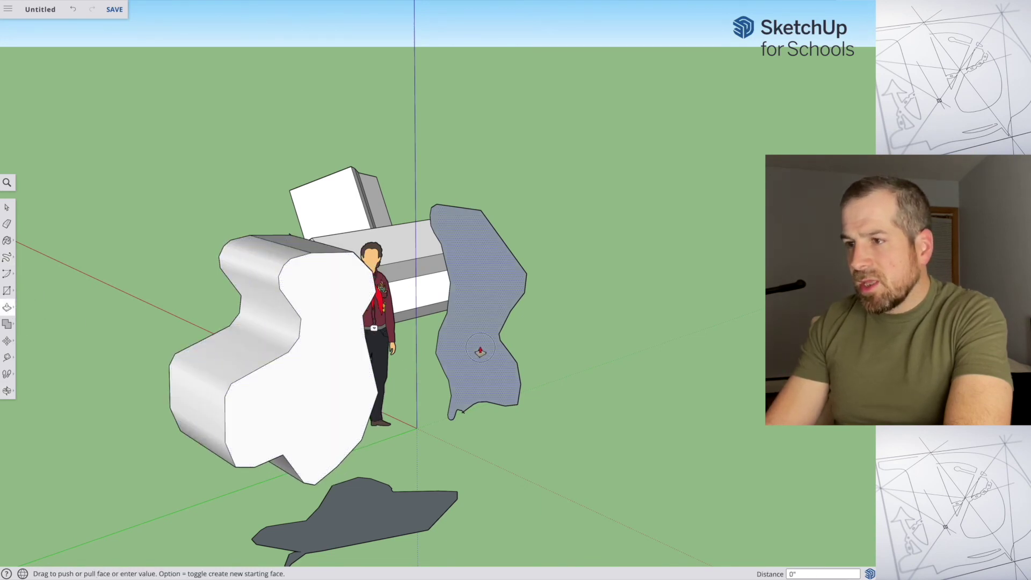
pyautogui.doubleClick(481, 351)
pyautogui.moveTo(374, 520); pyautogui.dragTo(448, 393)
# Step: Push/Pull the flat top face of the upright freehand solid along the green axis about 1'6" upward
pyautogui.moveTo(447, 392); pyautogui.dragTo(265, 348, button='middle')
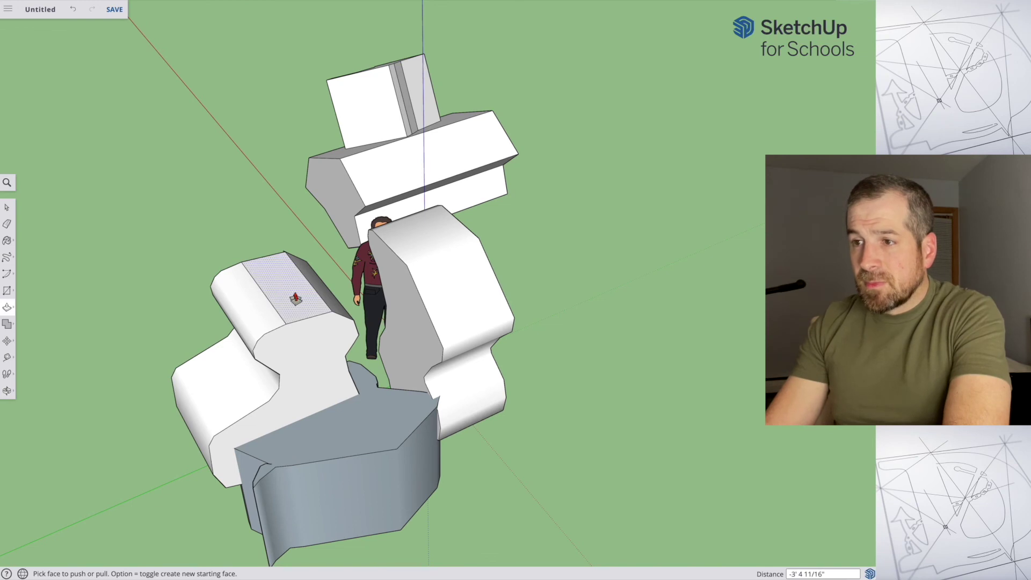
pyautogui.click(296, 323)
pyautogui.click(304, 265)
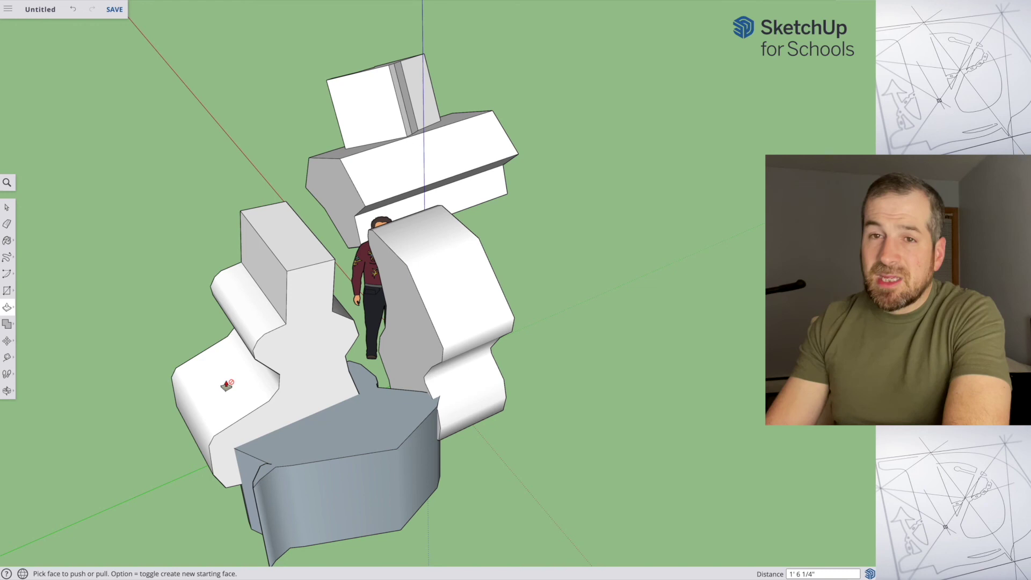
# Step: Push/Pull a small face on the underside of the freehand solid next to the figure outward by about 10"
pyautogui.moveTo(227, 385); pyautogui.dragTo(34, 260, button='middle')
pyautogui.moveTo(298, 378); pyautogui.dragTo(57, 264, button='middle')
pyautogui.moveTo(288, 310); pyautogui.dragTo(189, 304, button='middle')
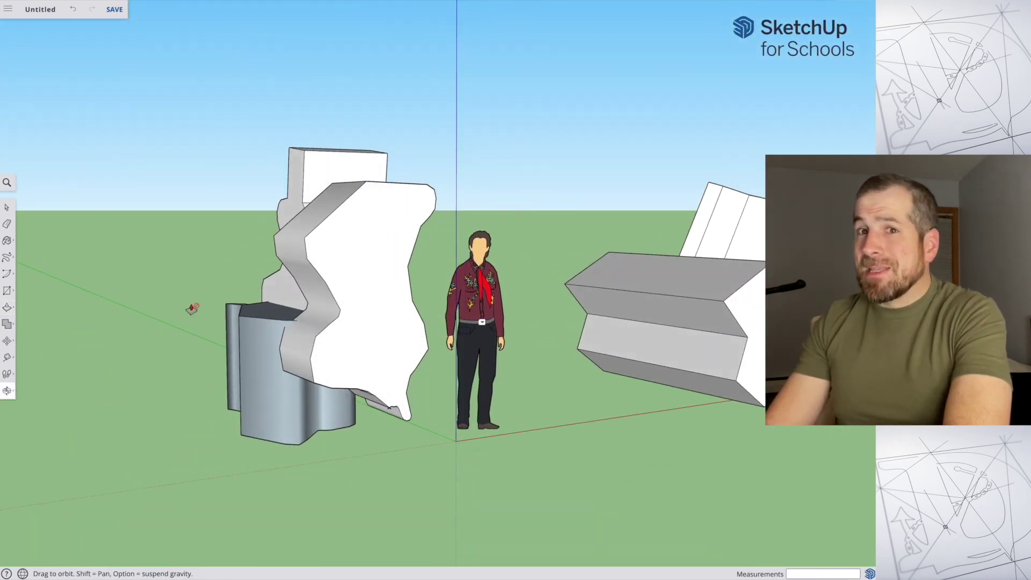
pyautogui.moveTo(331, 299); pyautogui.dragTo(338, 388, button='middle')
pyautogui.moveTo(338, 389)
pyautogui.mouseDown()
pyautogui.moveTo(325, 409)
pyautogui.moveTo(325, 394)
pyautogui.mouseUp()
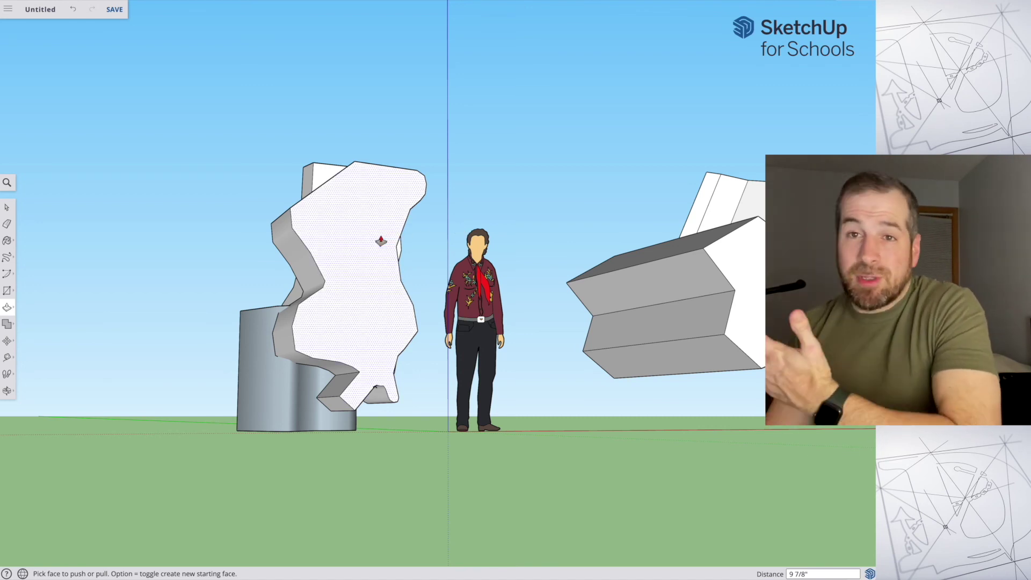
# Step: Activate the line drawing tools with Freehand as the current tool
pyautogui.click(10, 259)
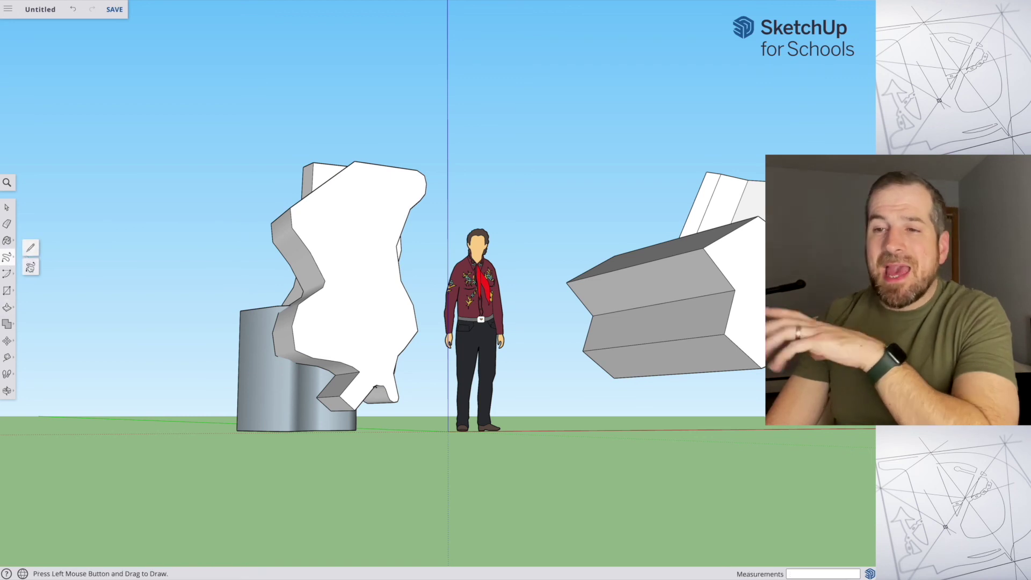